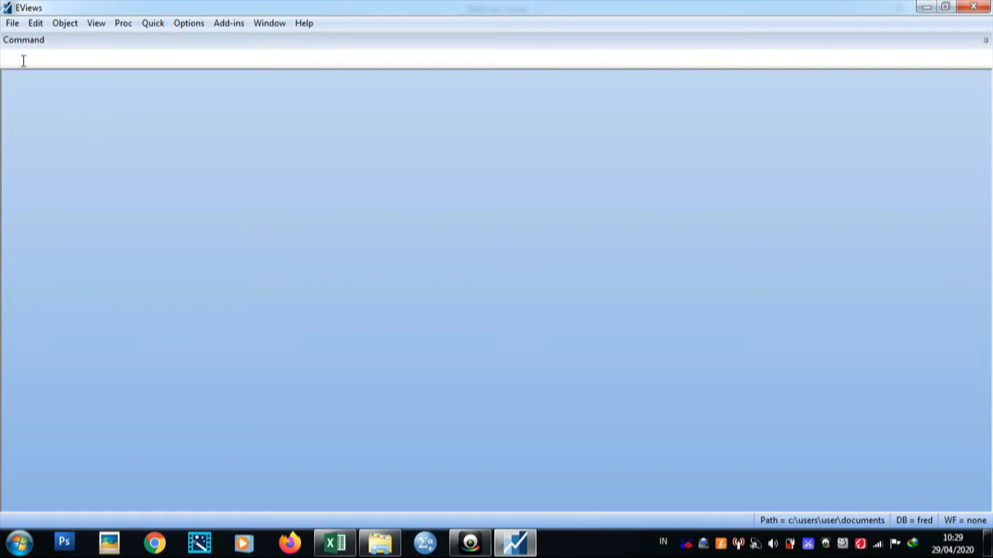
Step: Create a dated regular-frequency workfile with annual frequency, start date 2005 and end date 2018, matching the years in the Excel data
left_click(14, 26)
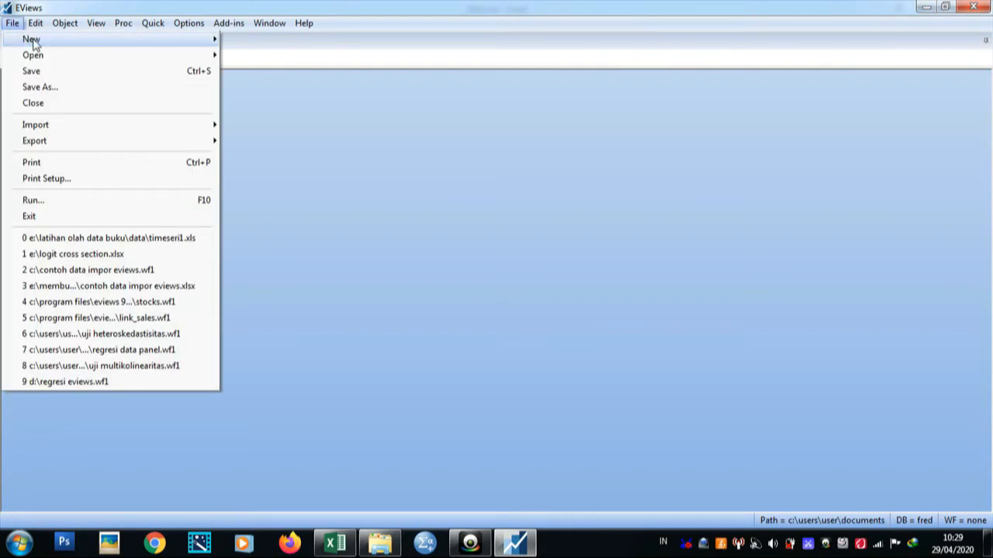
mouse_move(60, 40)
left_click(245, 40)
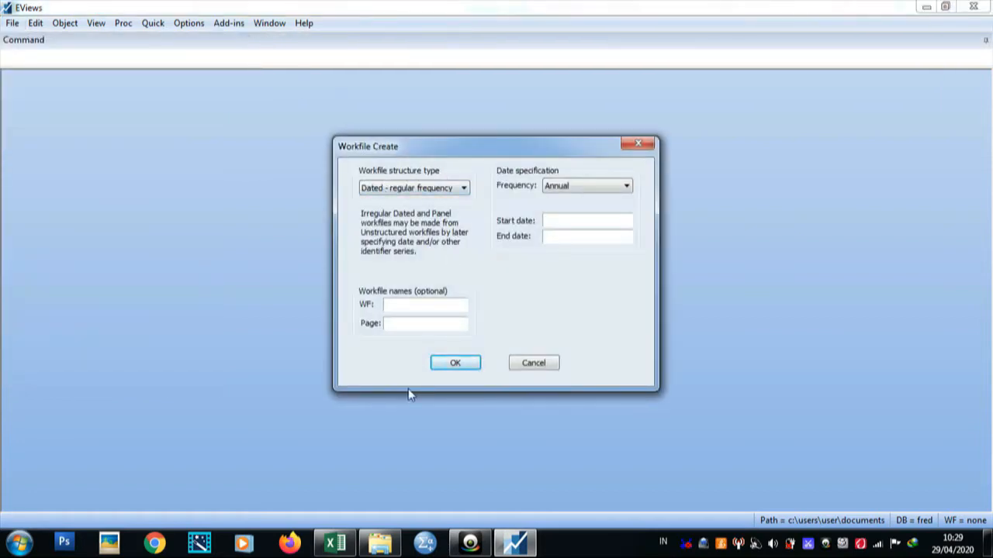
left_click(335, 544)
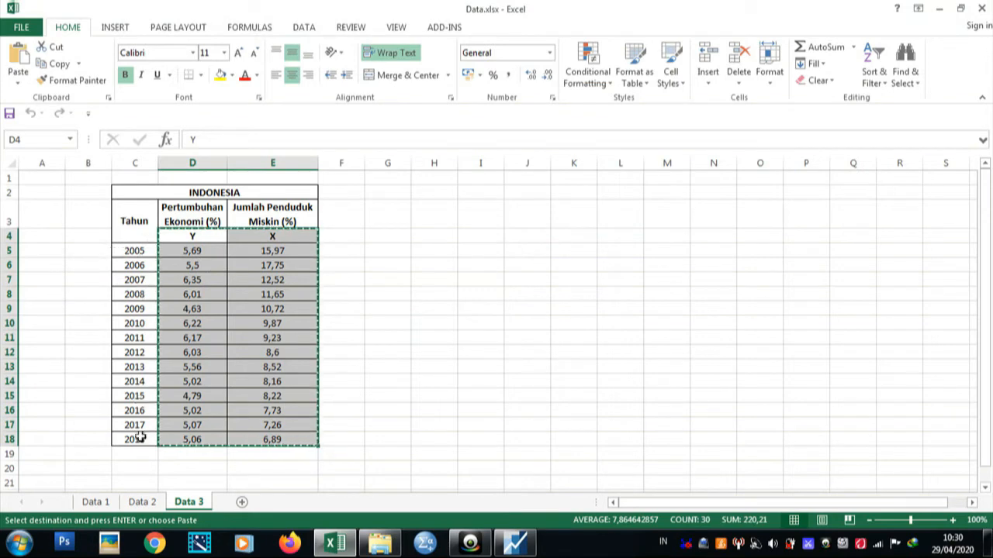
left_click(516, 543)
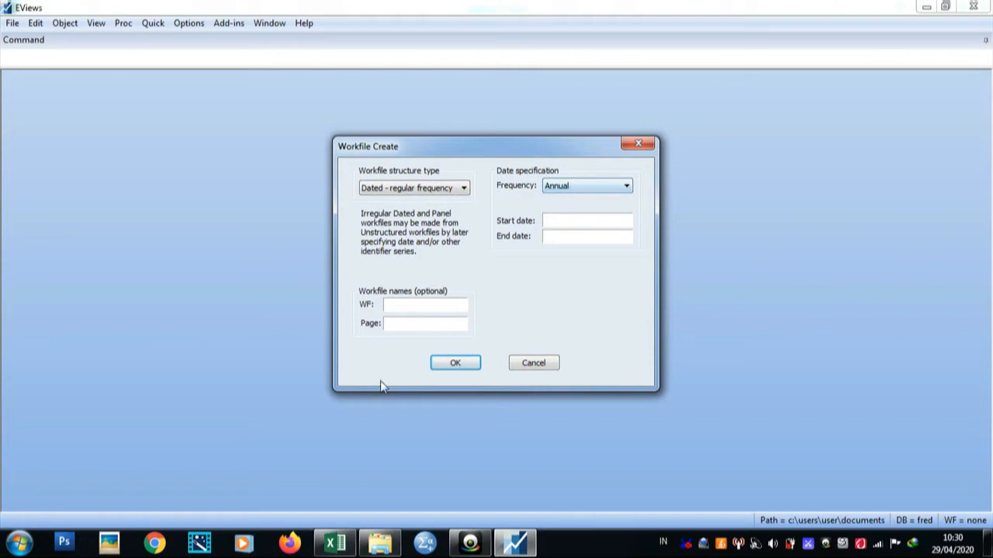
left_click(335, 543)
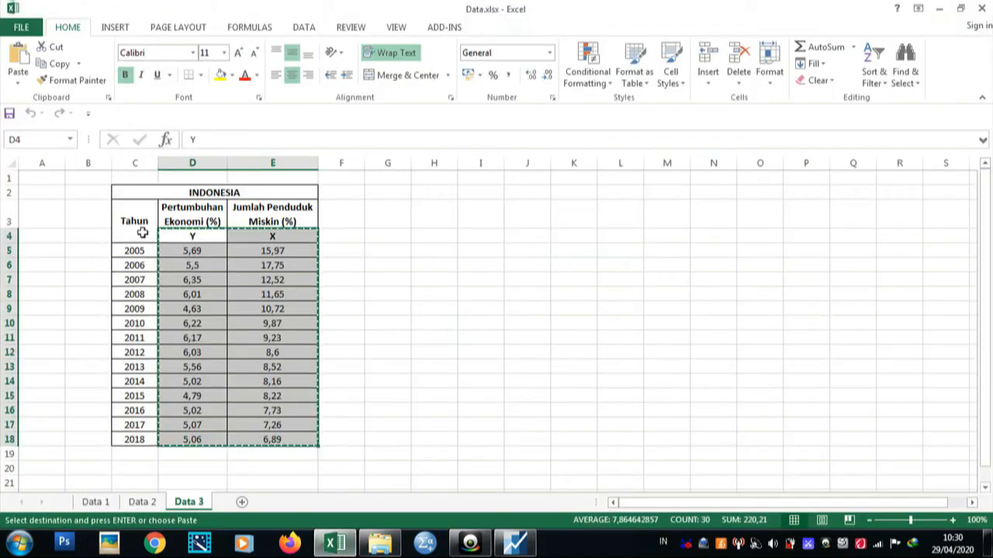
left_click(526, 547)
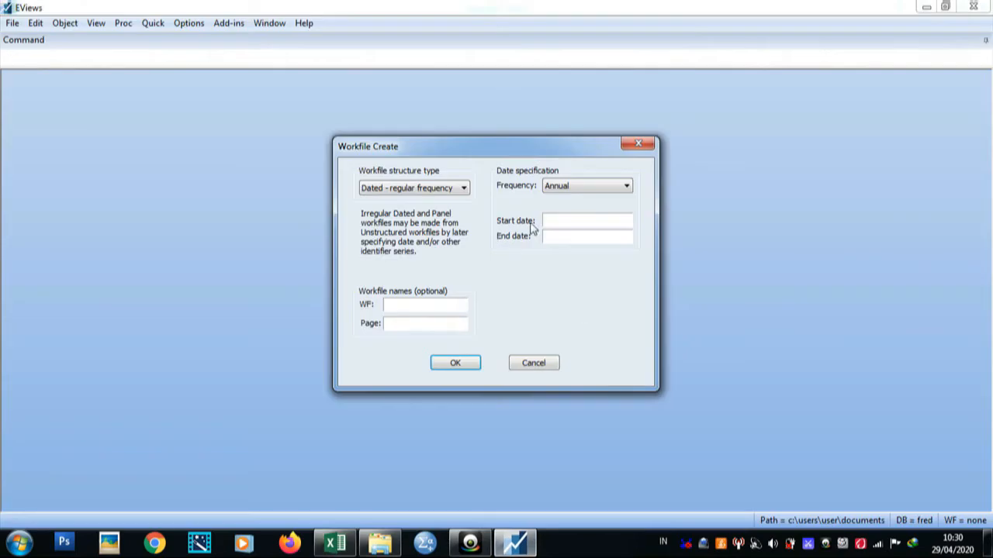
left_click(335, 543)
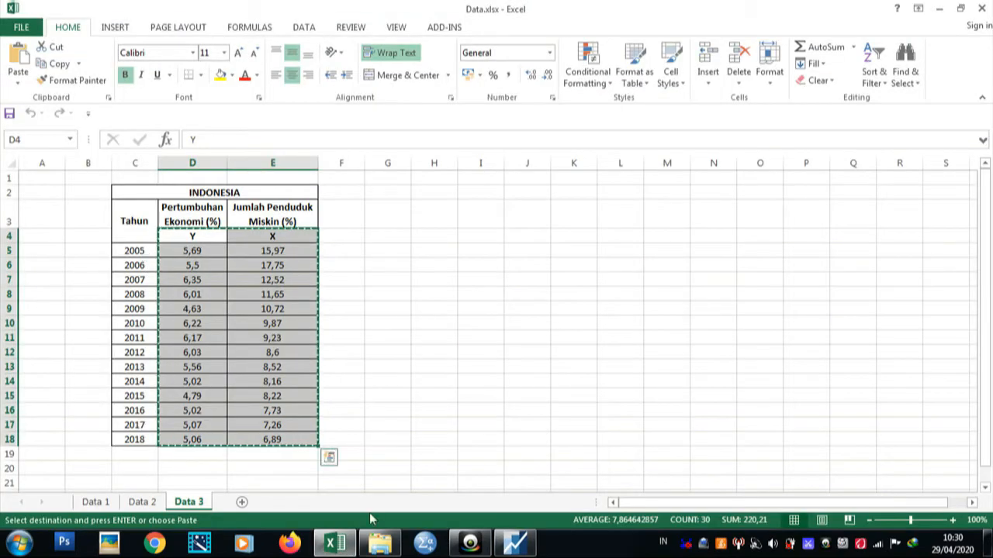
left_click(515, 543)
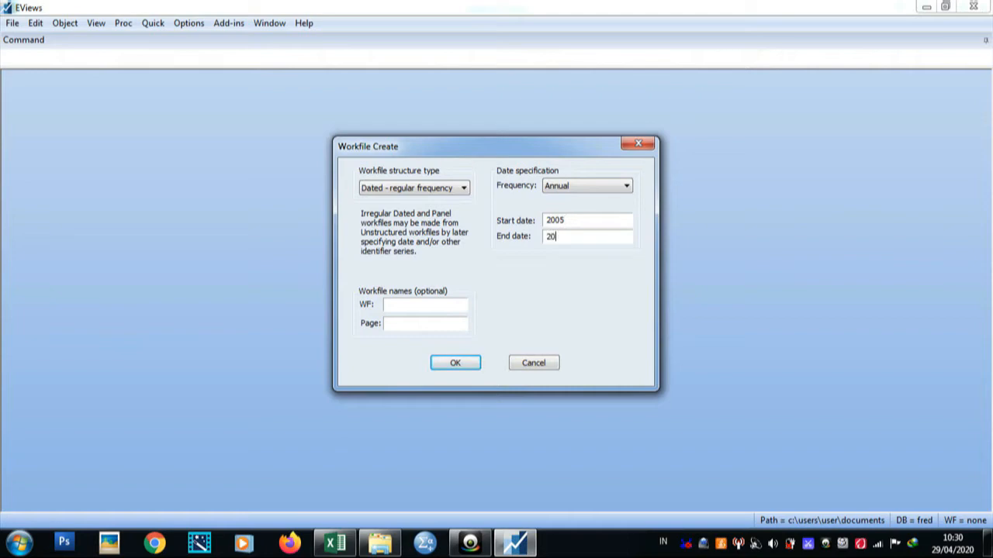
left_click(468, 364)
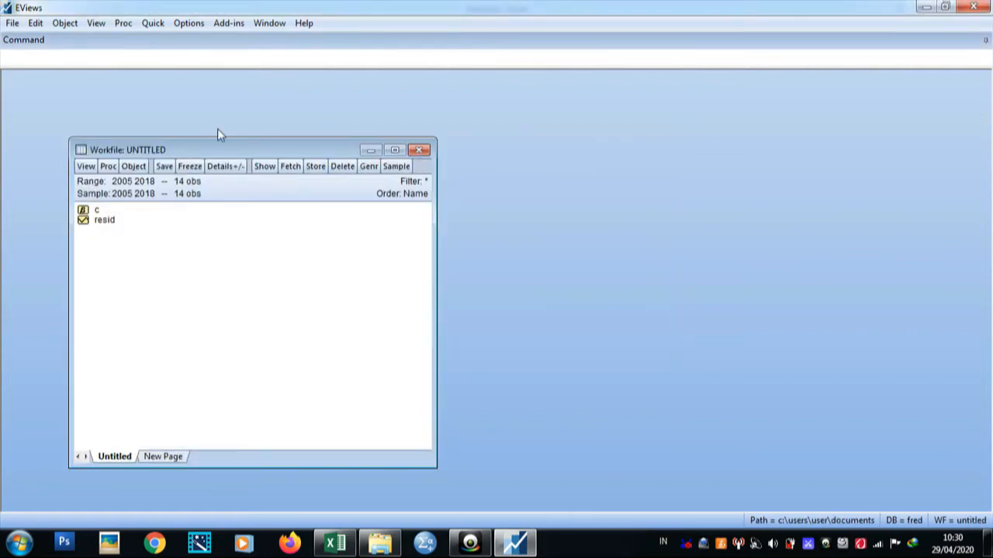
Step: Open an empty group for editing series and bring its series-name row above the 2005 observation into view
left_click(154, 28)
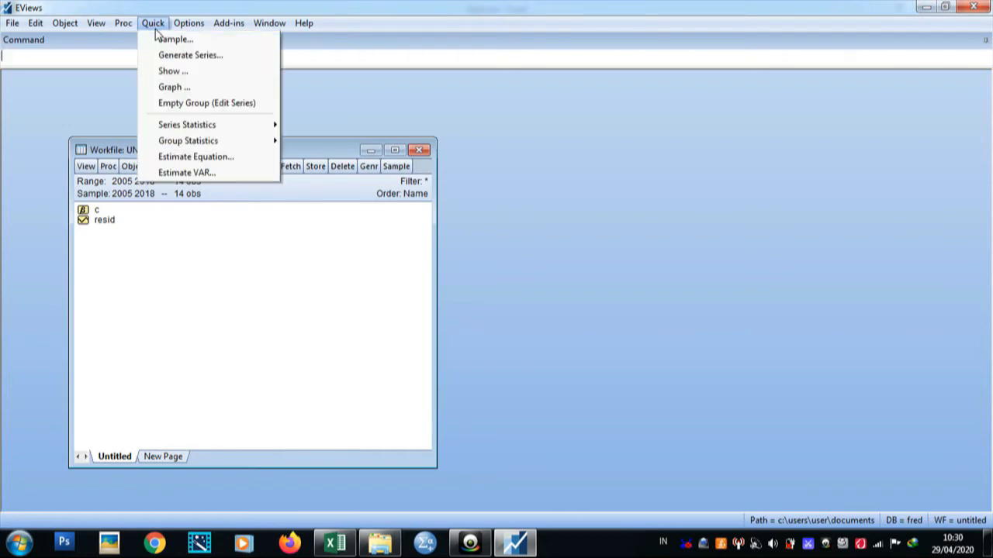
left_click(175, 105)
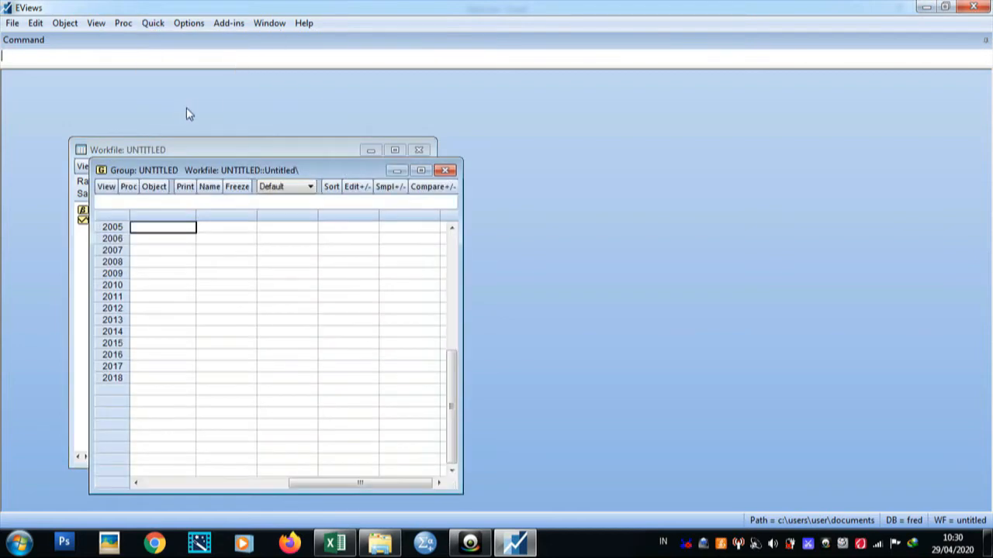
left_click_drag(328, 483, 193, 483)
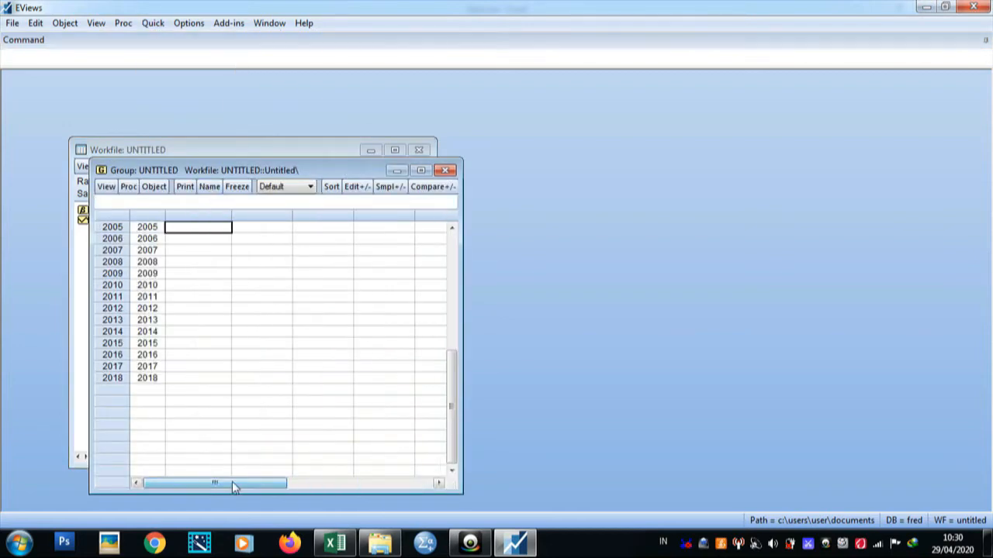
left_click_drag(449, 419, 448, 287)
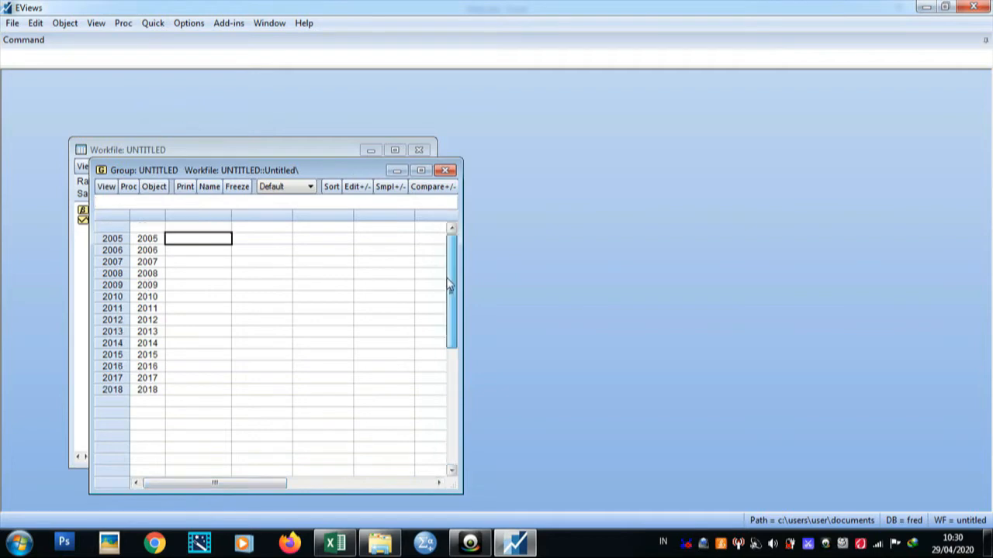
Step: Copy the Y and X data in D4:E18 from the Excel sheet Data 3 into the EViews group, then close and delete the untitled group
left_click(335, 543)
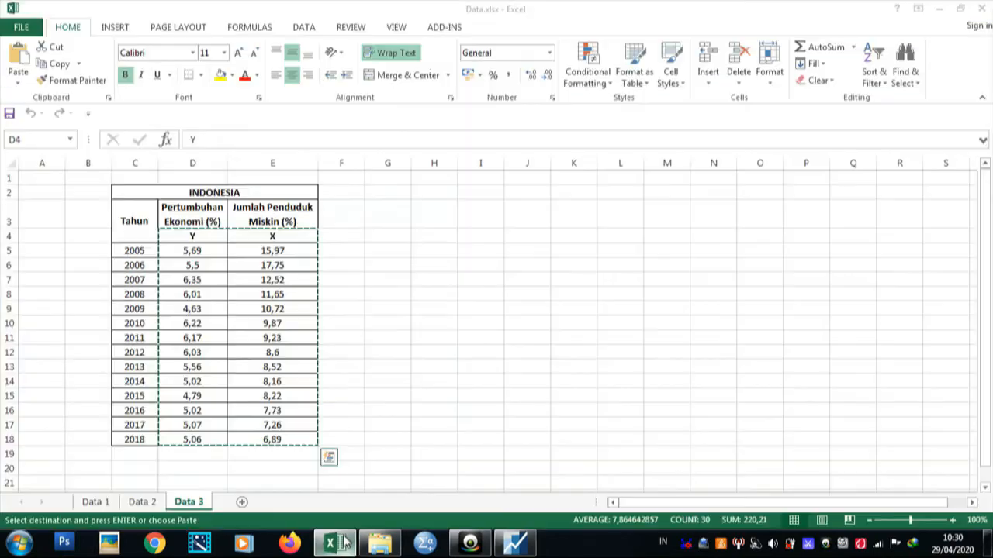
right_click(191, 253)
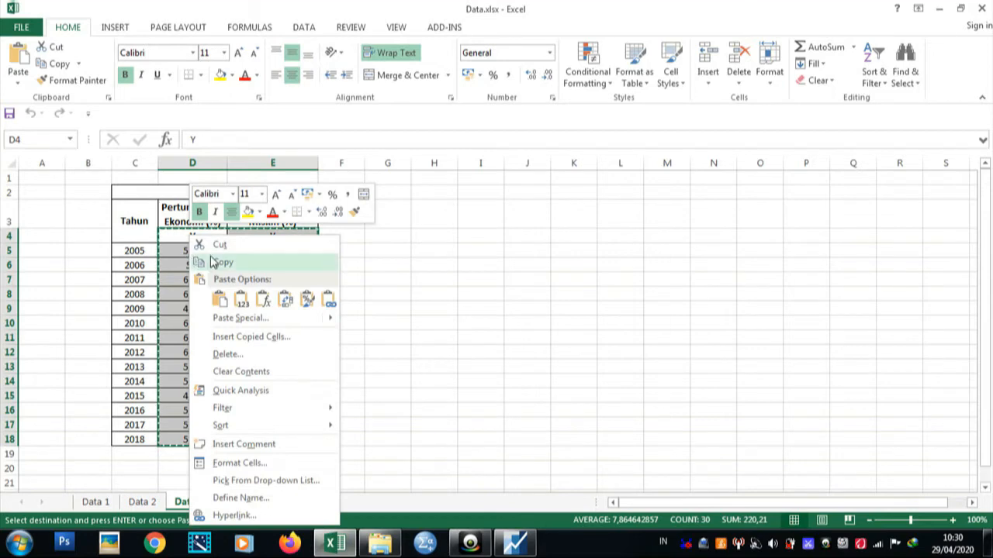
left_click(262, 263)
left_click(514, 543)
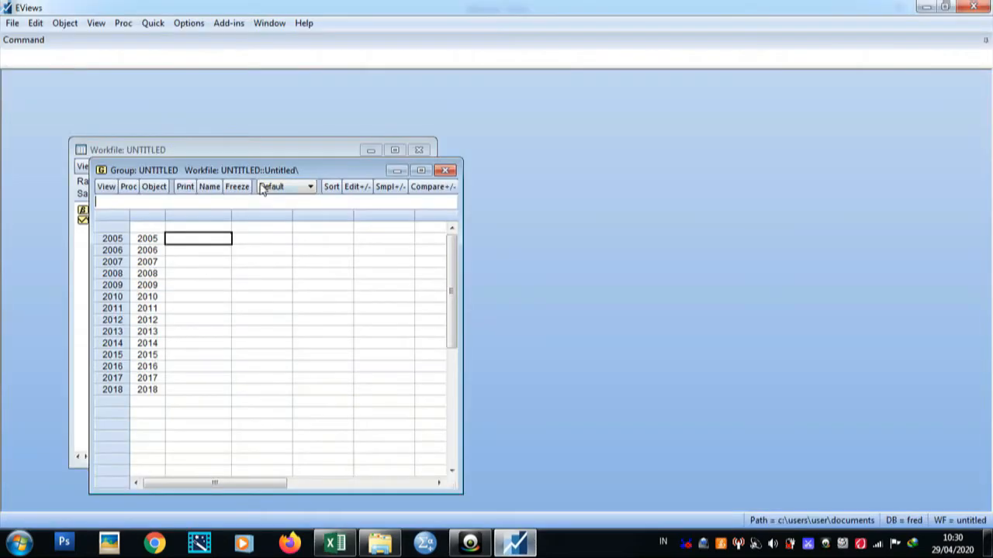
left_click(198, 229)
key("ctrl+v")
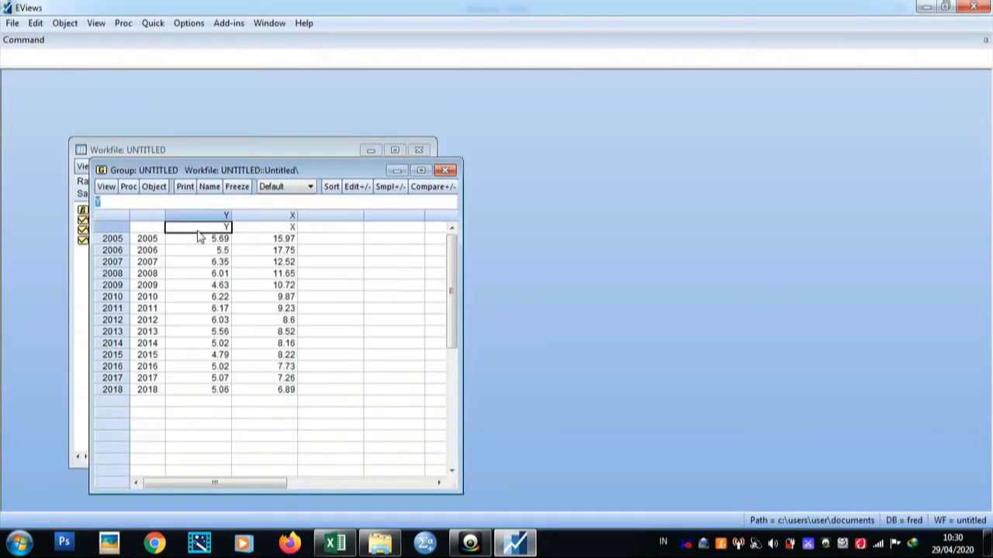
left_click(453, 172)
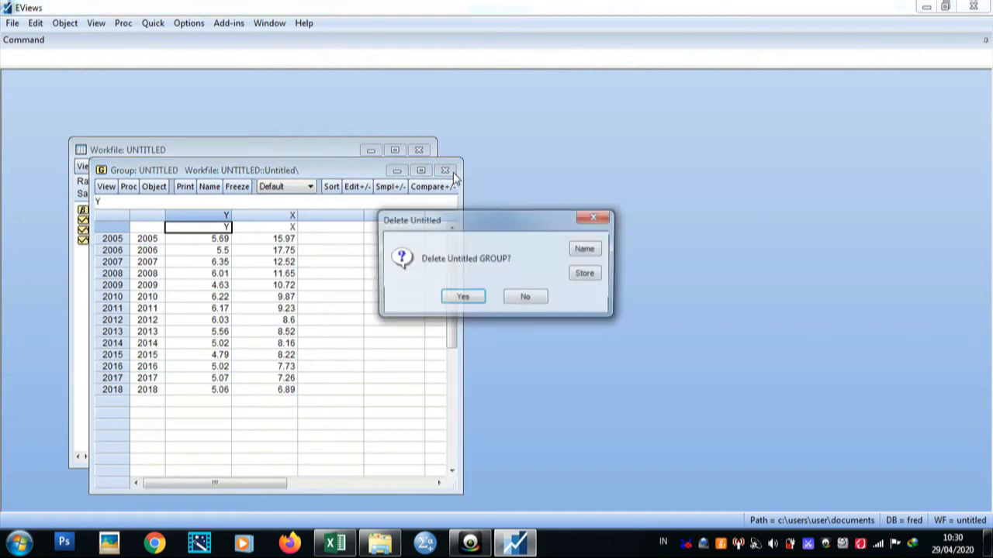
left_click(459, 295)
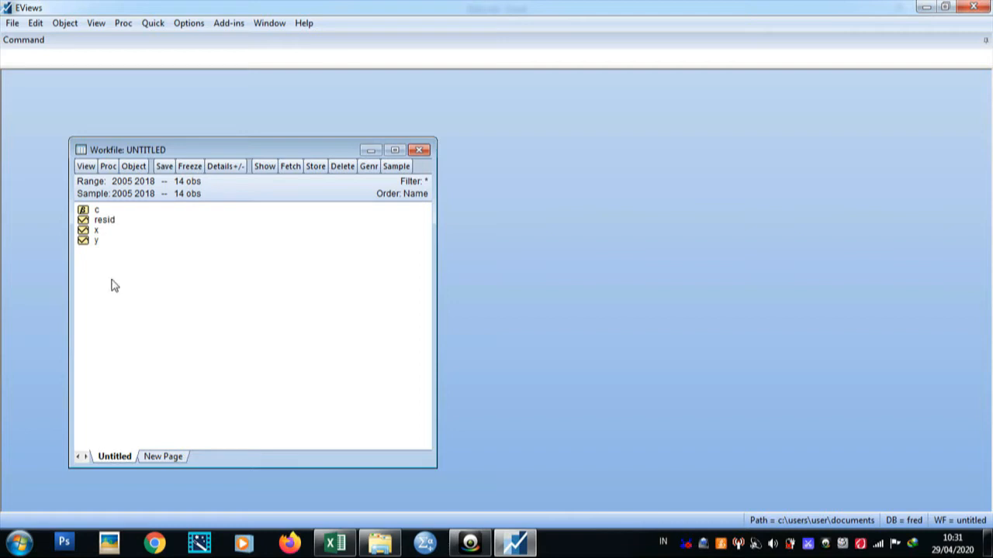
Step: Open series X and plot its raw data as a basic Line & Symbol graph
left_click(86, 232)
right_click(87, 232)
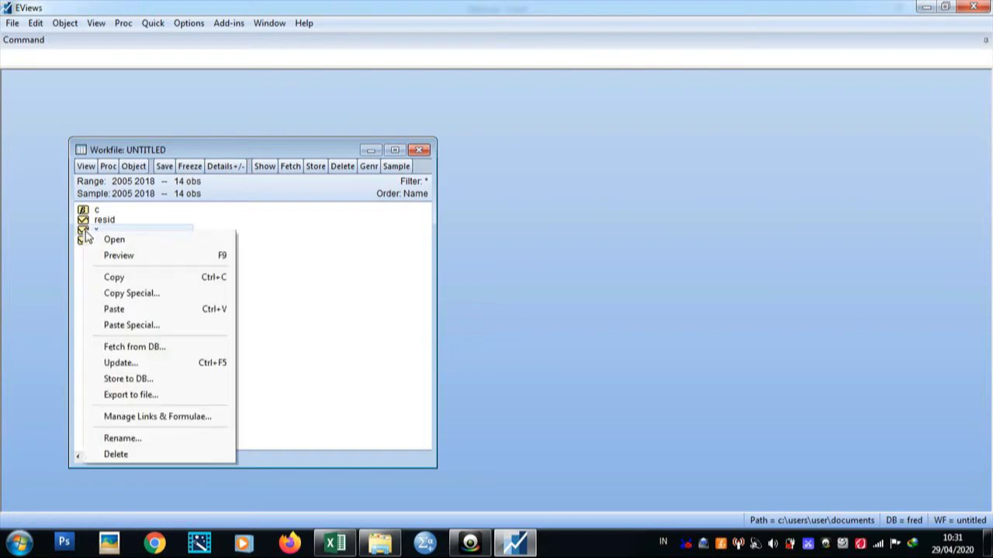
left_click(93, 238)
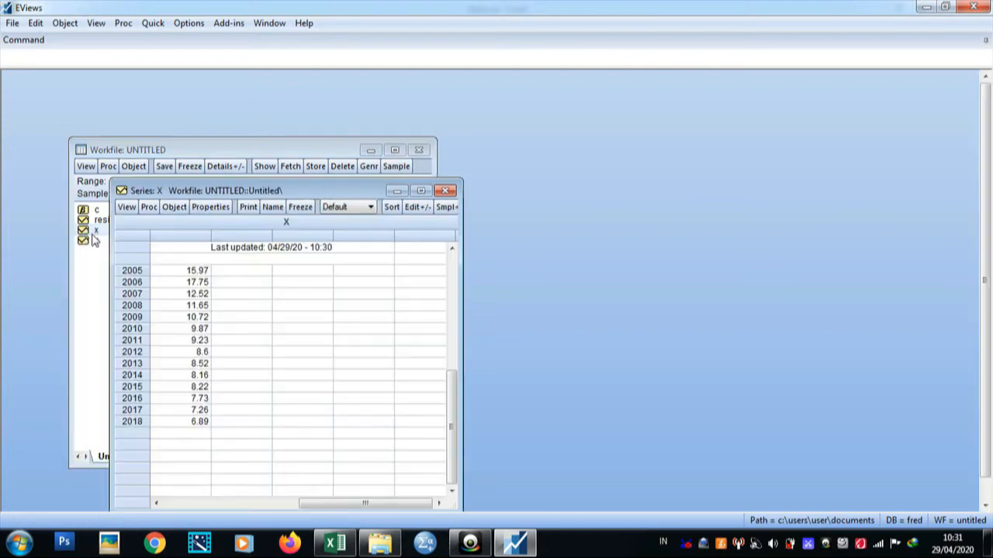
left_click(126, 207)
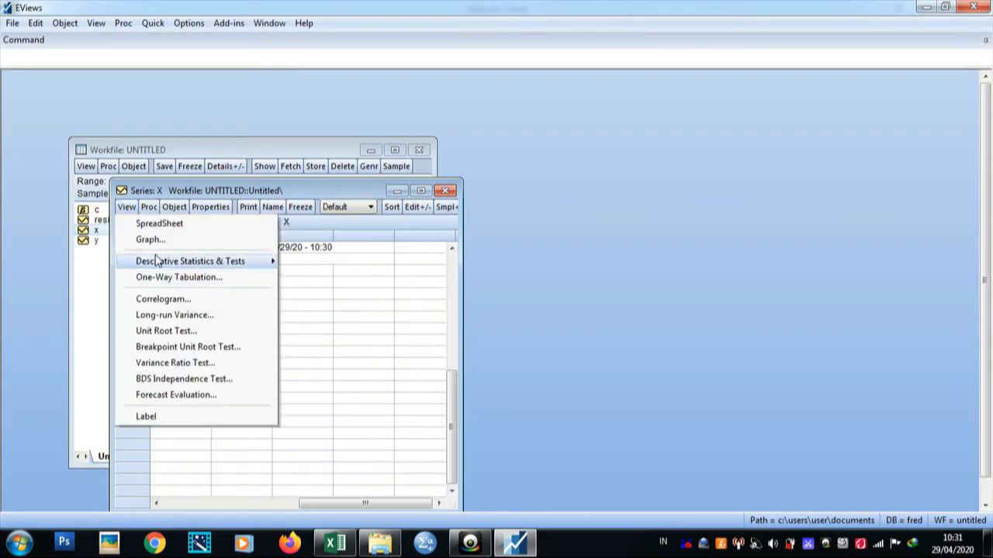
left_click(151, 243)
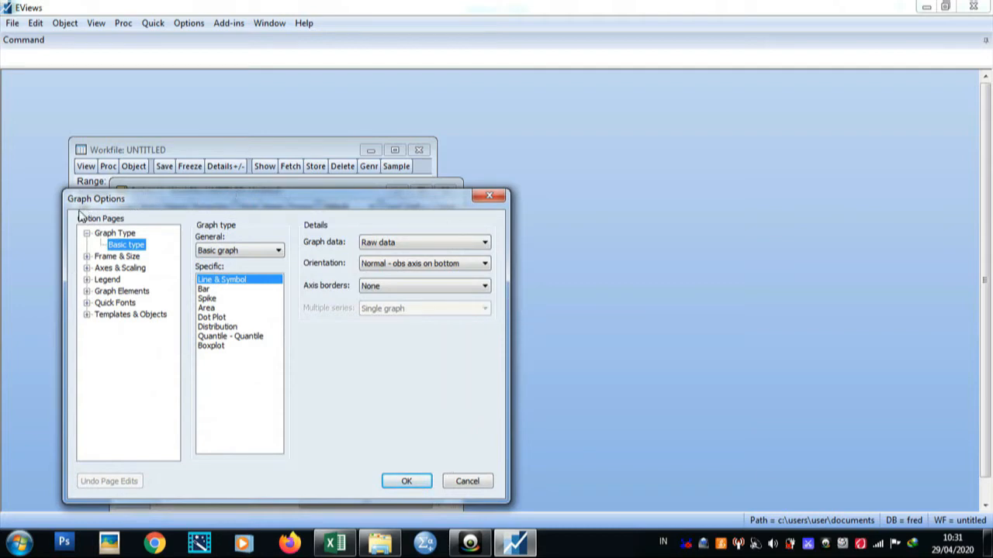
left_click(406, 483)
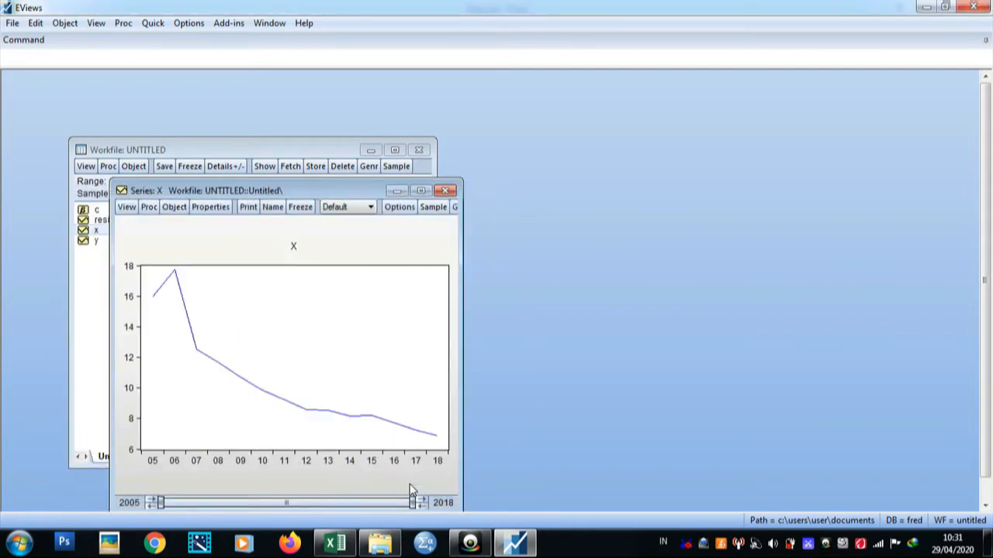
Step: Place the X graph beside the workfile window and examine the trend and yearly values along the line
left_click_drag(285, 194, 641, 114)
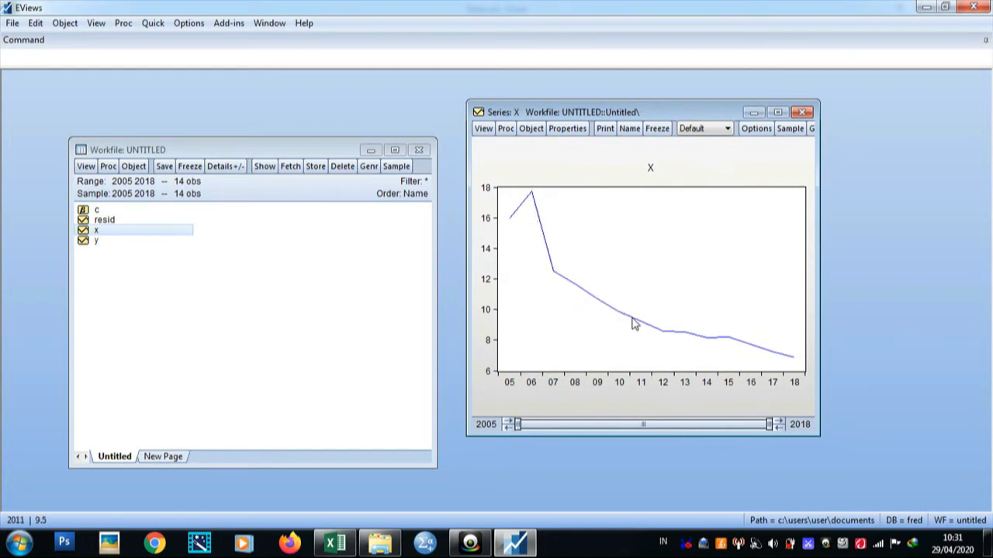
mouse_move(634, 325)
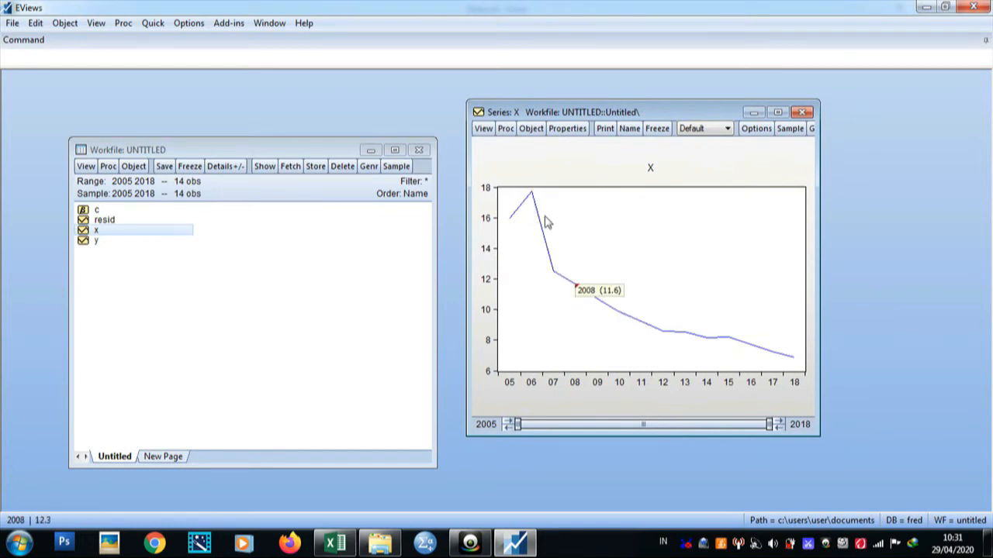
mouse_move(530, 193)
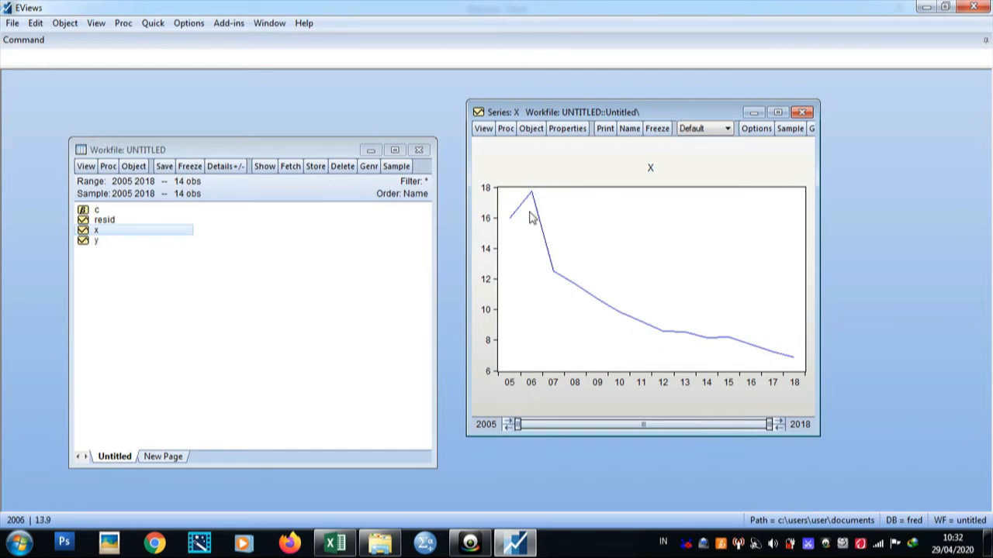
mouse_move(789, 361)
mouse_move(521, 217)
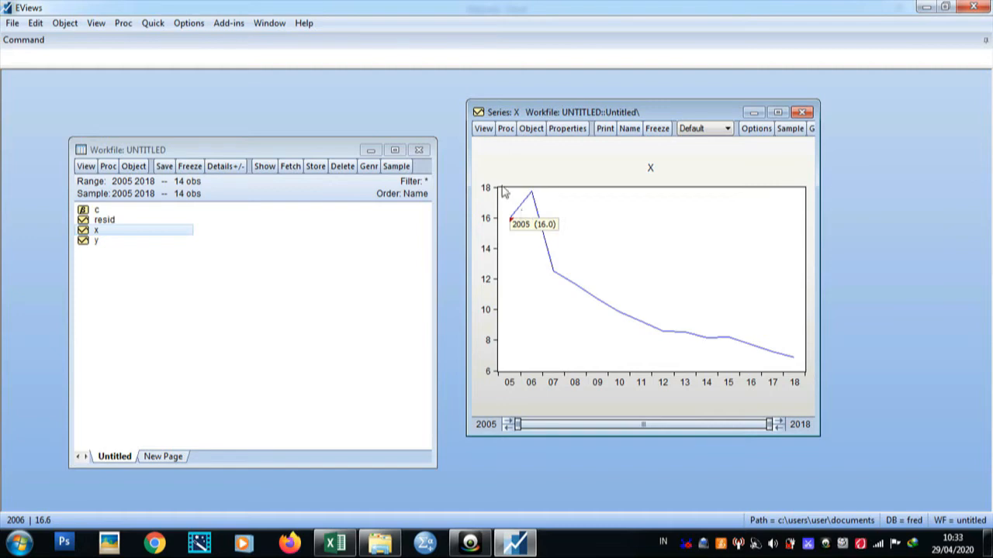
Step: Run an Augmented Dickey-Fuller unit root test on X at level with intercept, using the Schwarz Info Criterion and maximum lags 2
left_click(483, 128)
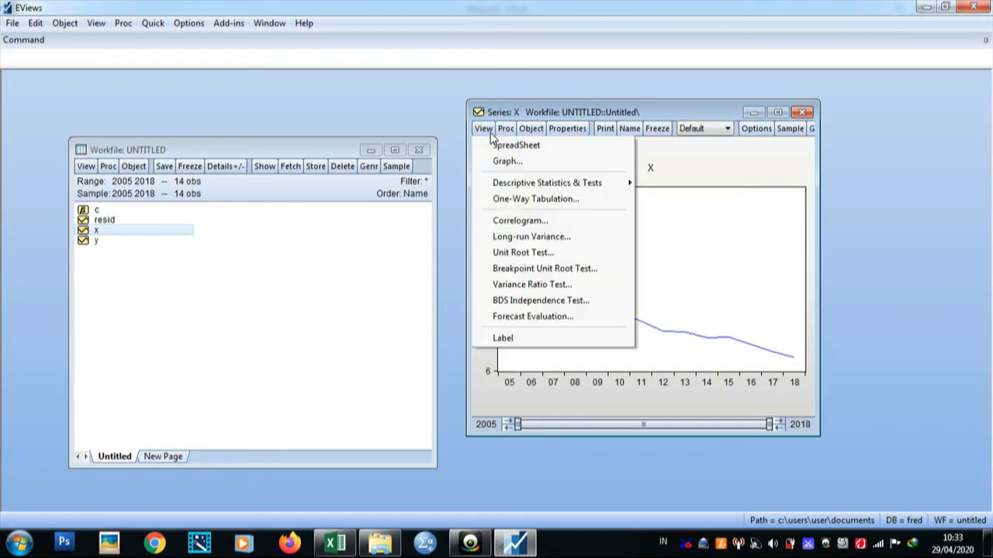
left_click(534, 255)
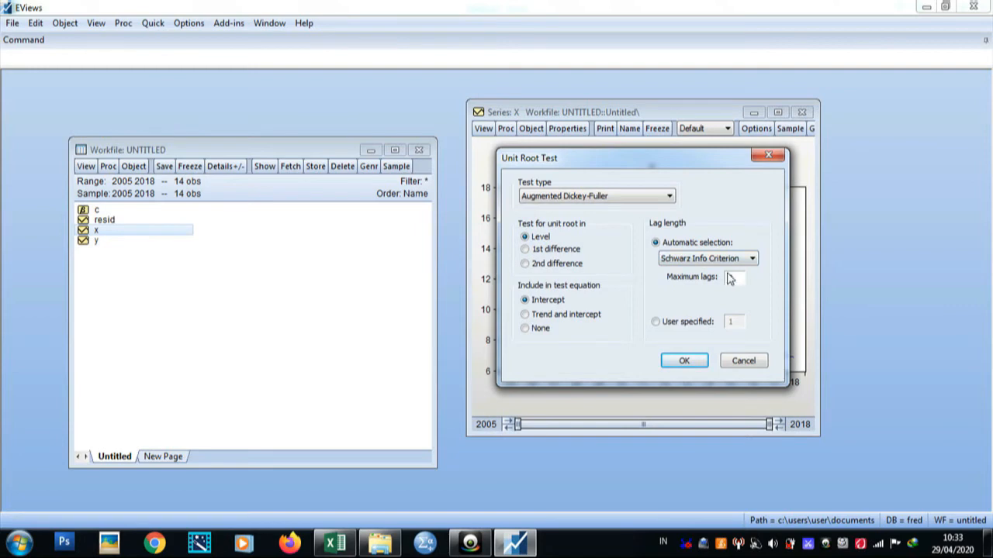
left_click(335, 543)
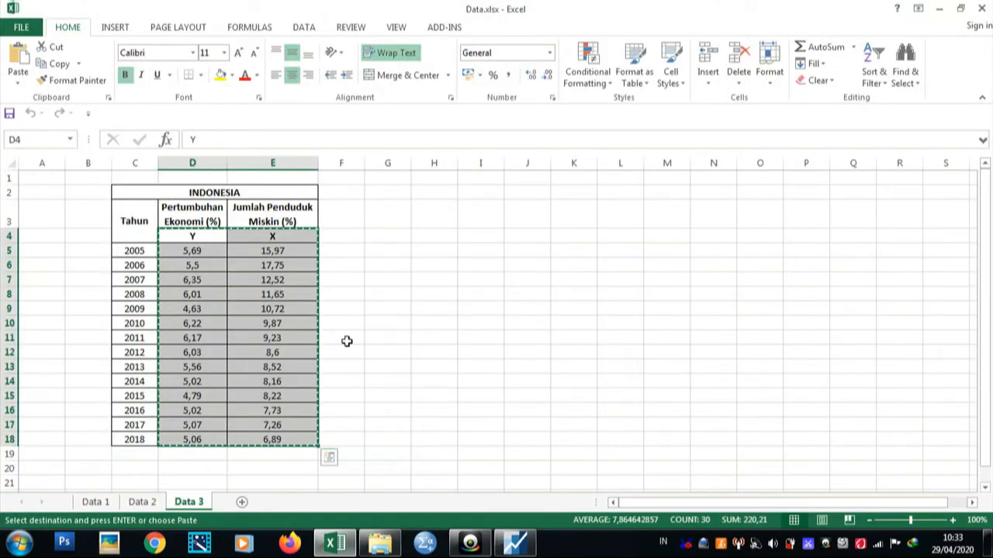
left_click(334, 540)
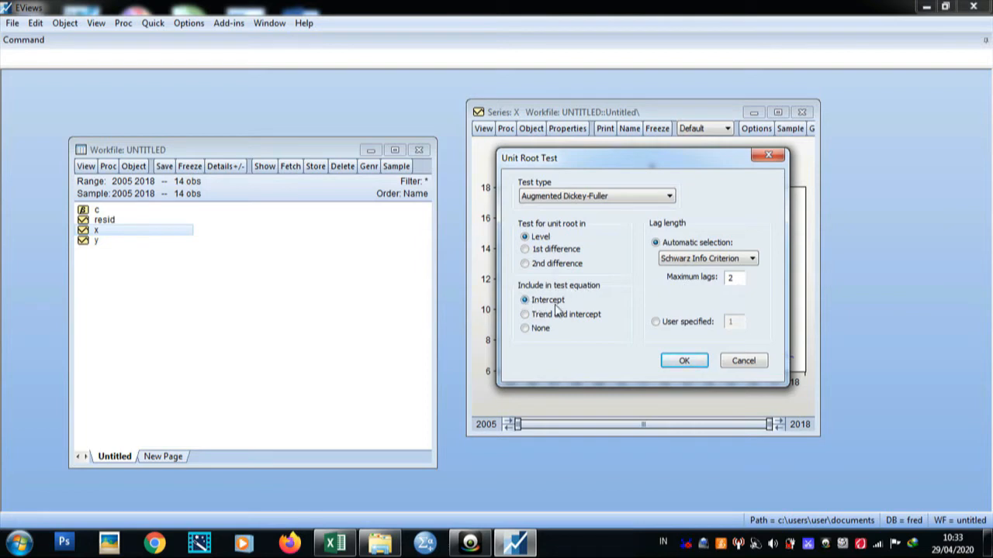
left_click(686, 361)
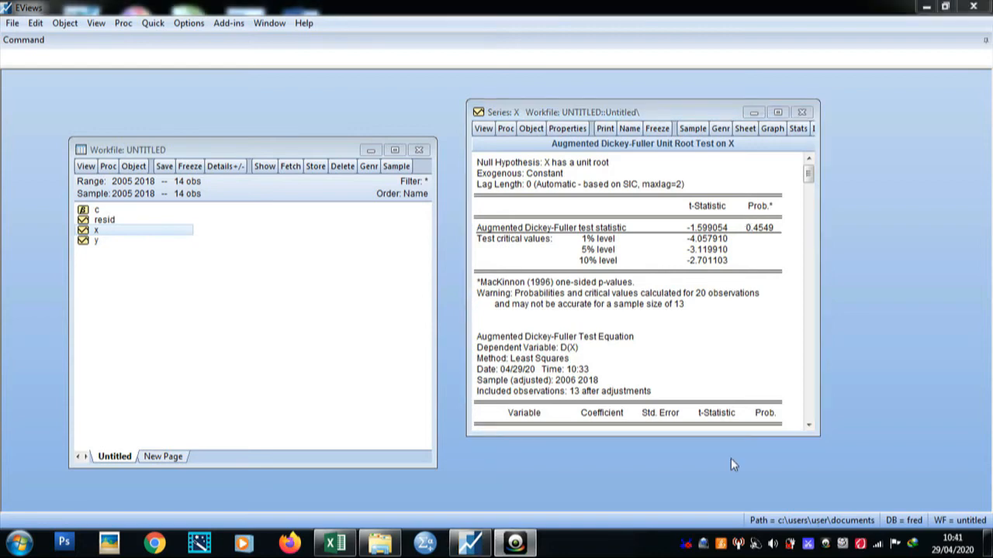
Step: Run an Augmented Dickey-Fuller unit root test on X at 1st difference with intercept, Schwarz Info Criterion and maximum lags 2
left_click(484, 129)
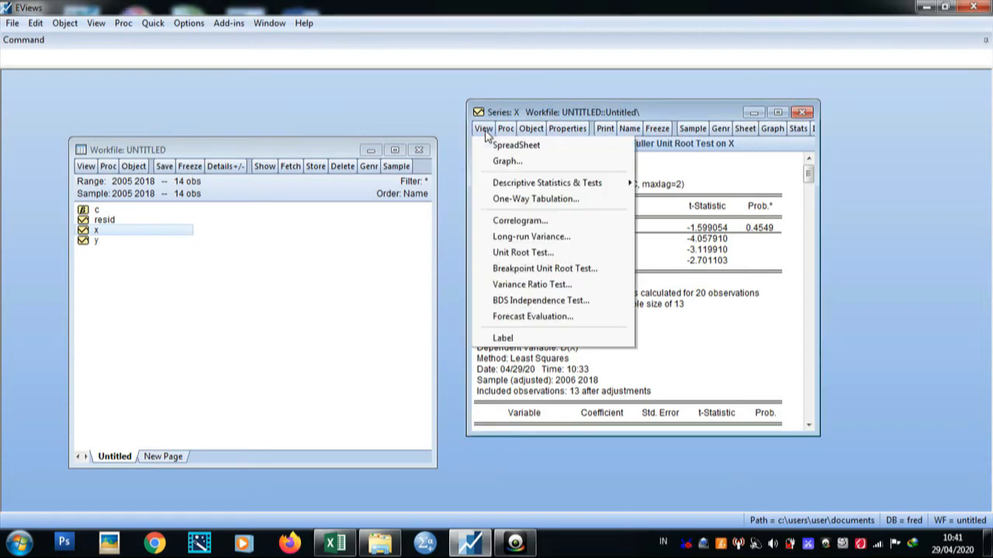
left_click(535, 256)
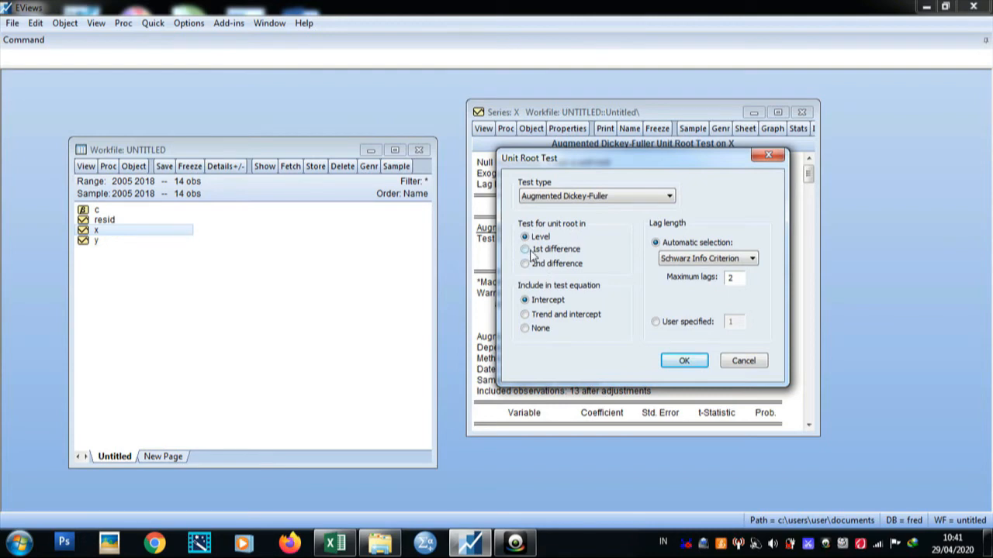
left_click(684, 360)
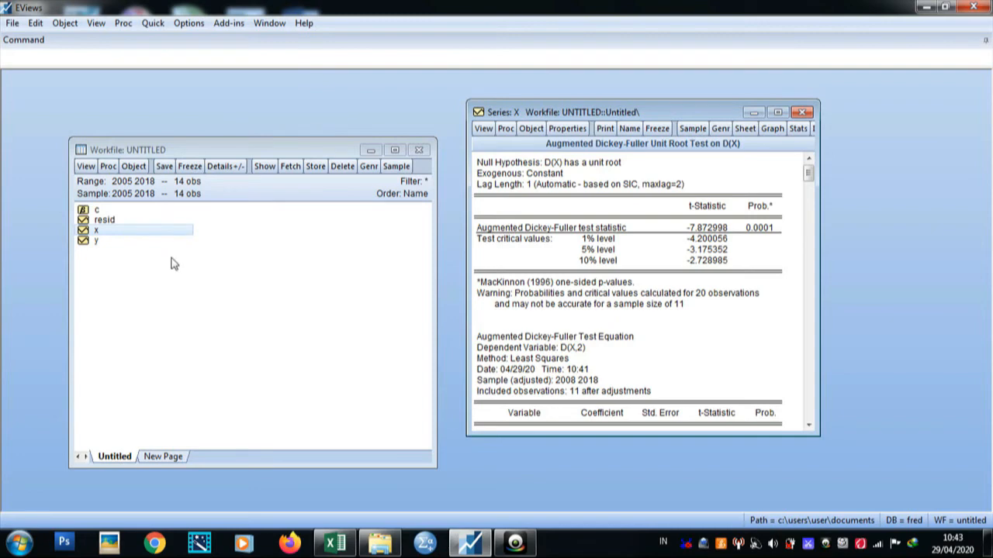
Step: Switch to Excel to review the Y and X source data on sheet Data 3, then return to EViews
left_click(335, 543)
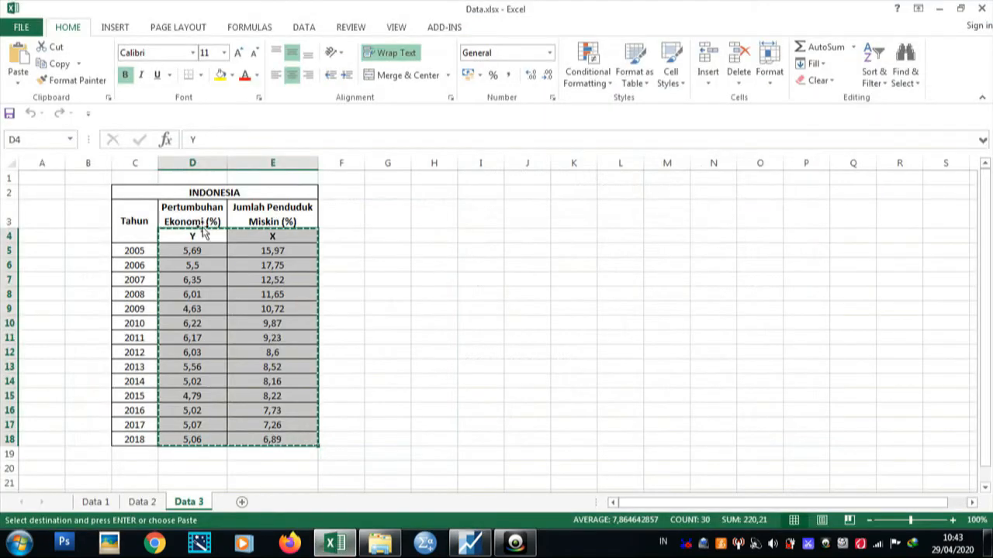
left_click(343, 546)
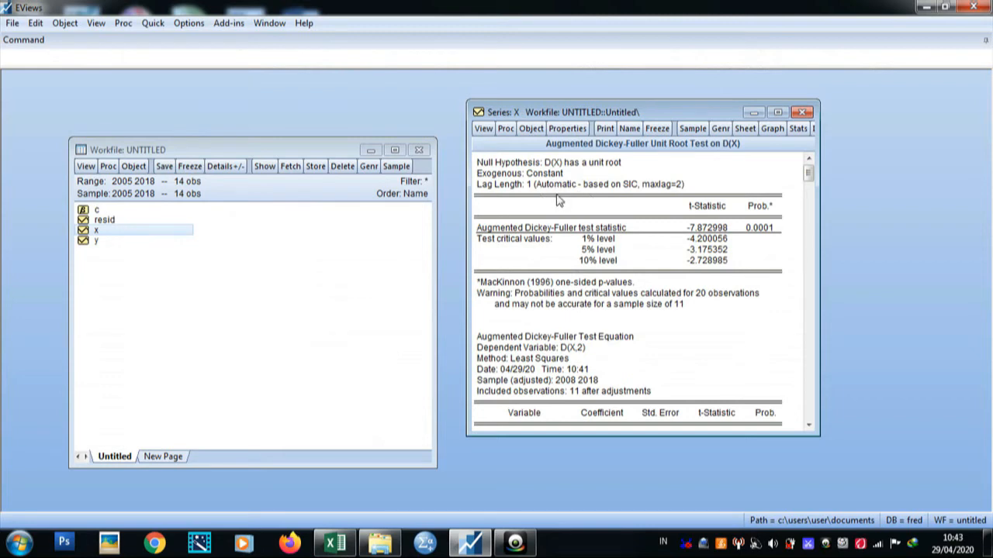
left_click(330, 546)
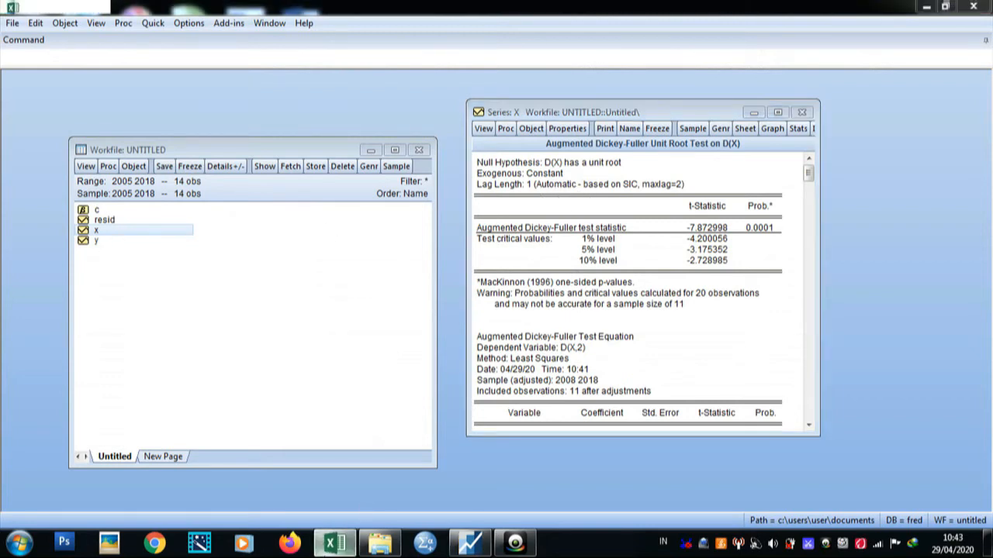
left_click(326, 552)
left_click(329, 545)
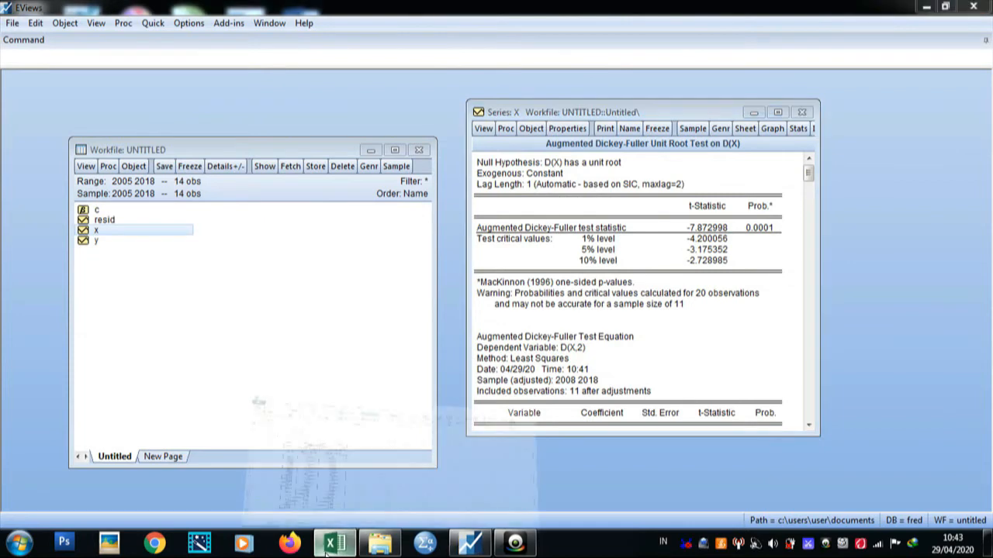
left_click(328, 546)
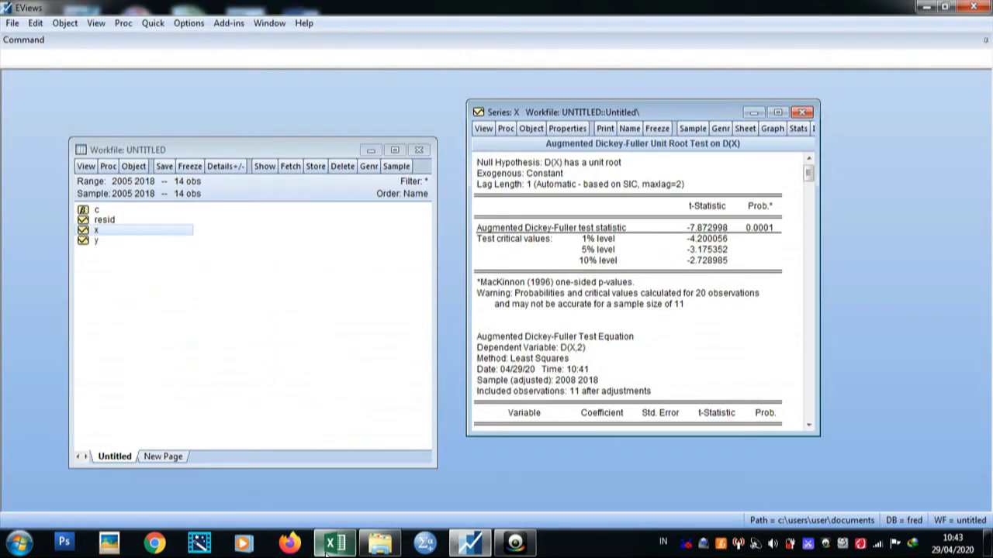
Step: Close series X, then open series Y and move its window beside the workfile's object list
left_click(803, 114)
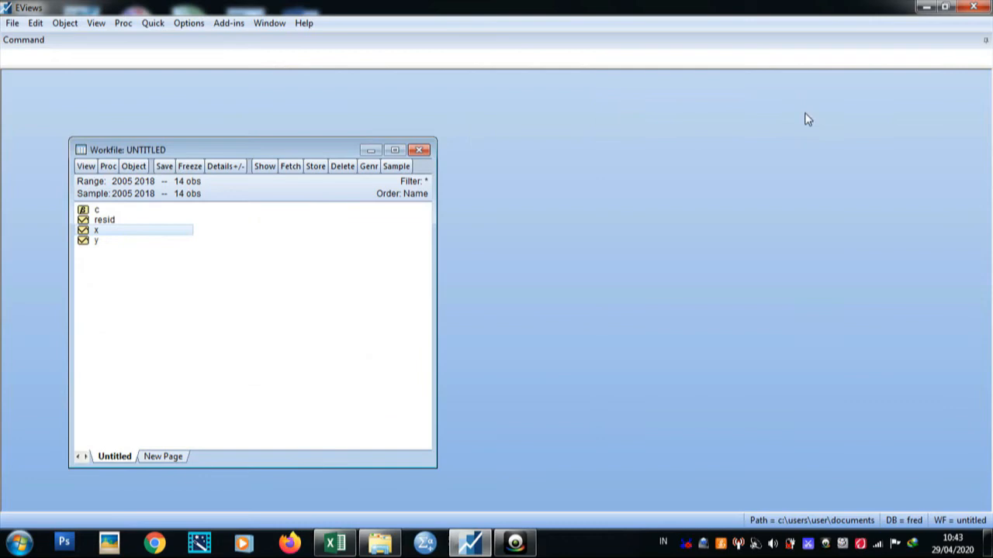
left_click(94, 243)
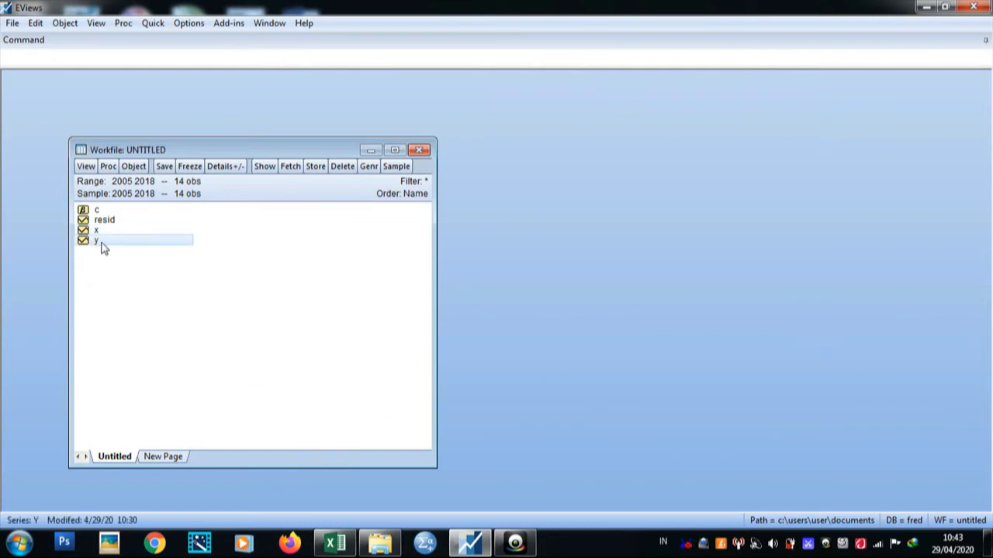
right_click(102, 245)
left_click(115, 251)
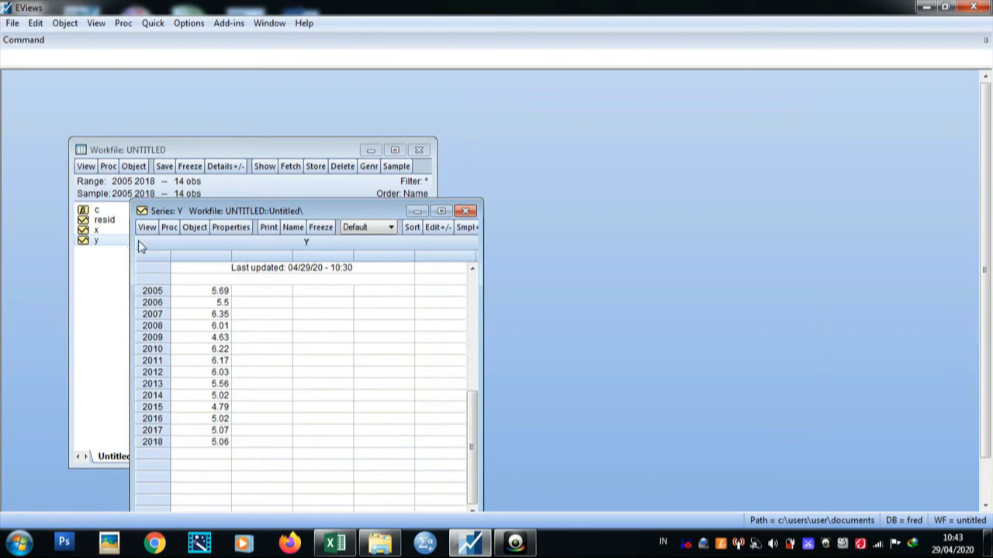
left_click_drag(173, 210, 430, 135)
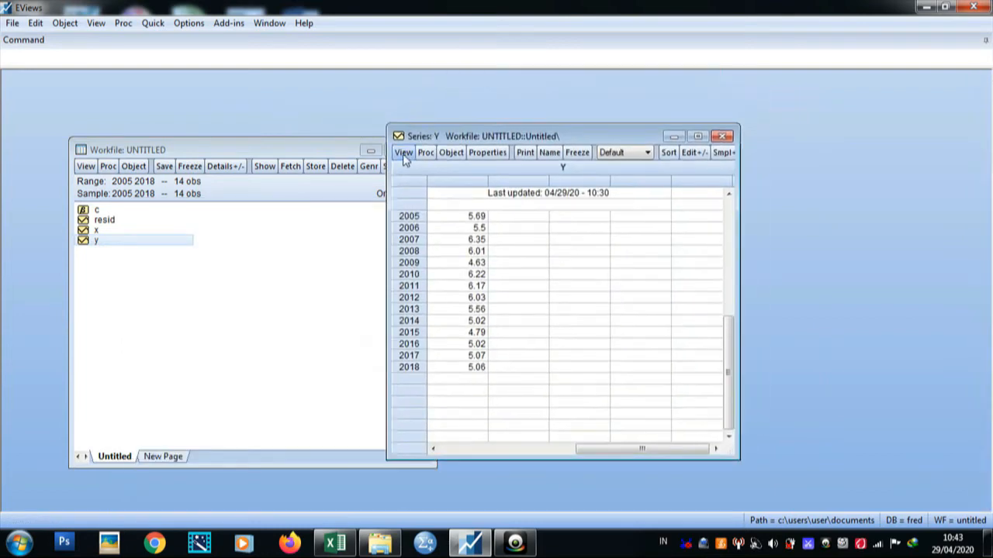
Step: Plot series Y as a line graph and examine its yearly values along the line
left_click(404, 154)
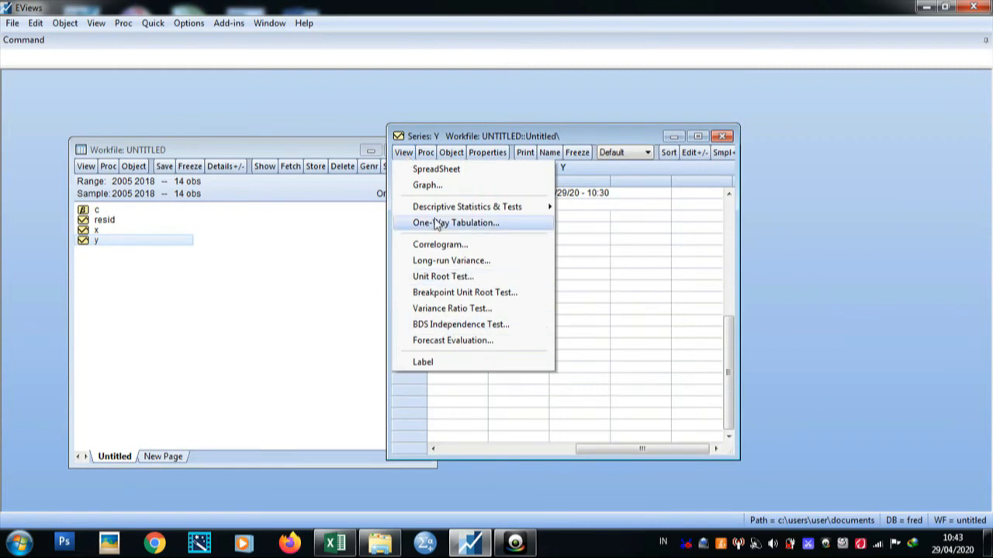
left_click(425, 187)
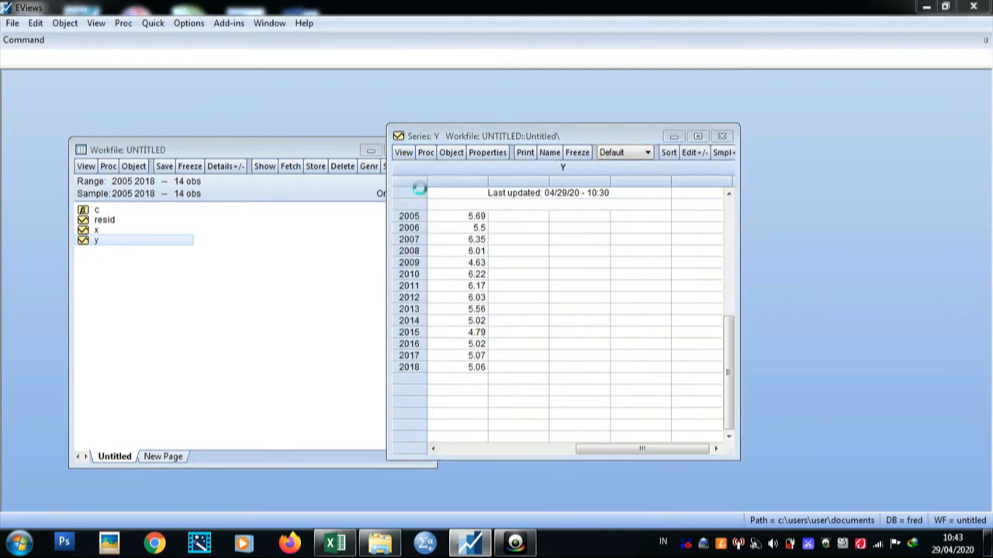
left_click(672, 421)
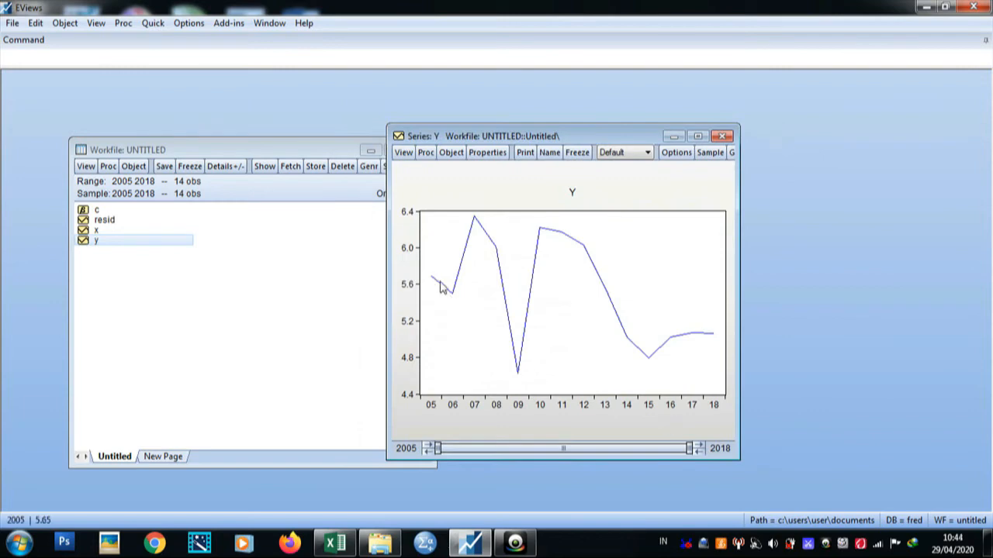
mouse_move(447, 279)
mouse_move(520, 373)
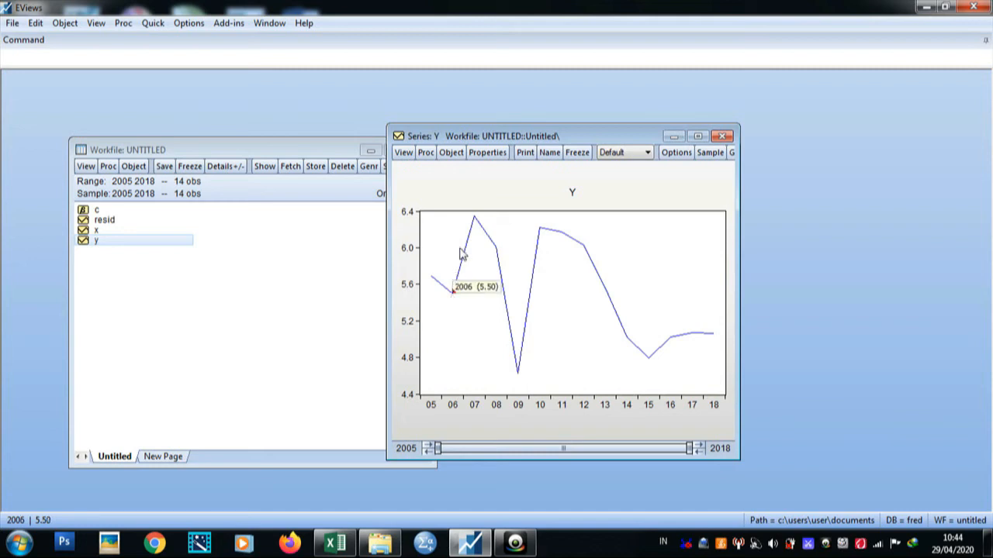
mouse_move(495, 251)
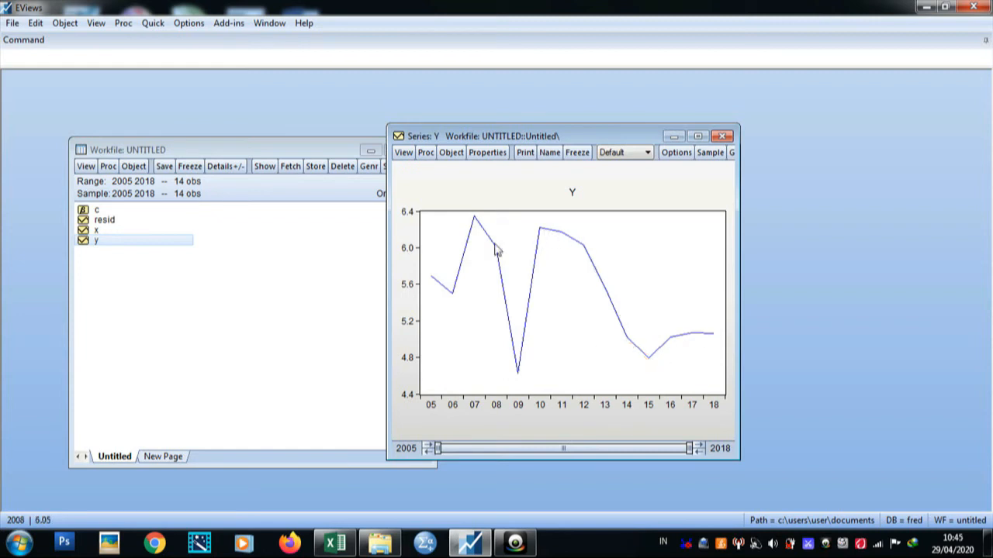
Step: Run an Augmented Dickey-Fuller unit root test on Y at level with intercept, Schwarz Info Criterion and maximum lags 2
left_click(405, 154)
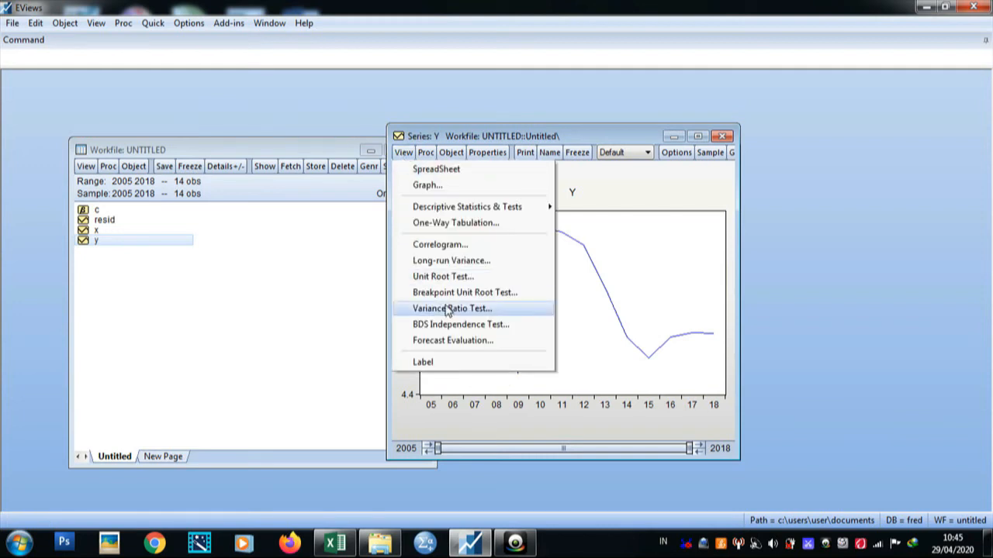
left_click(439, 278)
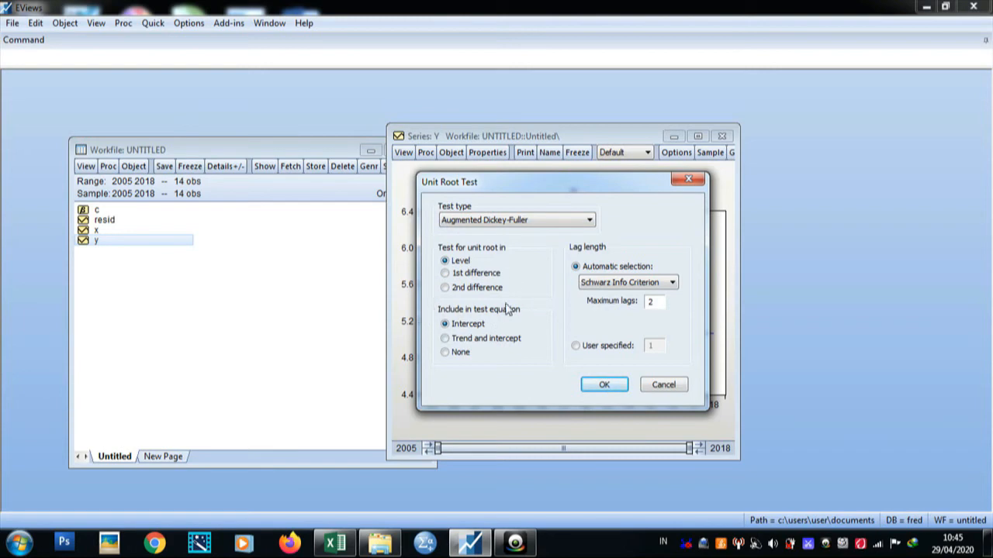
left_click(602, 386)
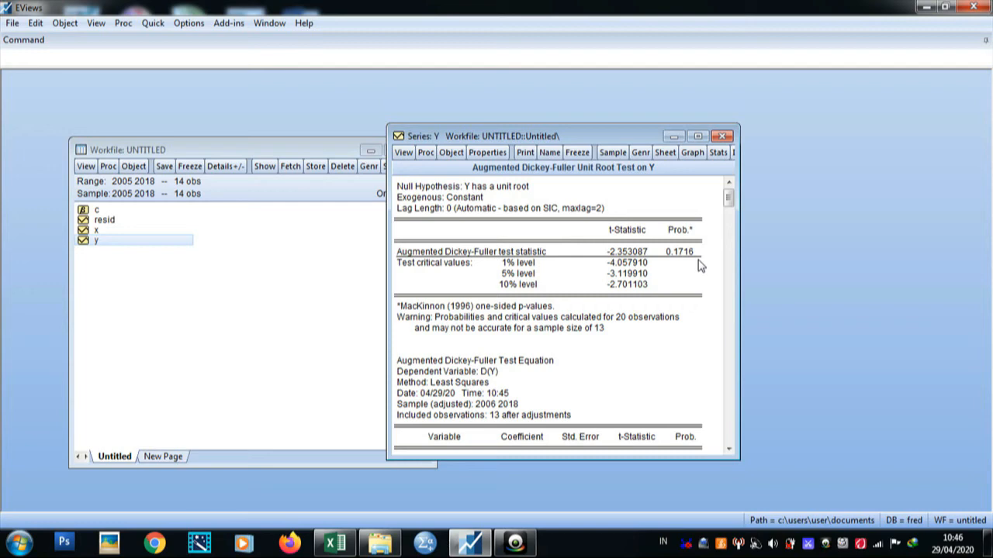
Step: Run the Augmented Dickey-Fuller test on Y at 1st difference with intercept and maximum lags 2, then close the series
left_click(404, 155)
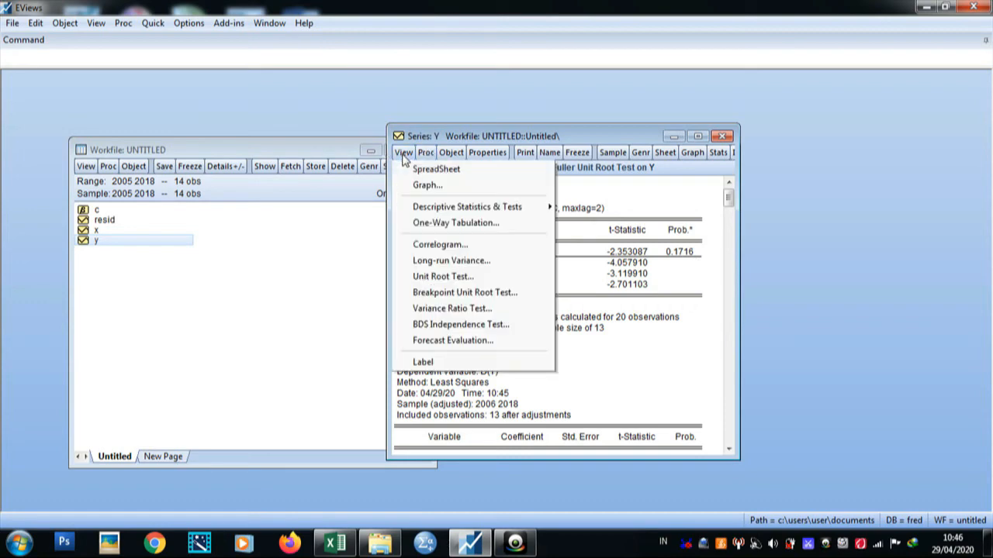
left_click(453, 279)
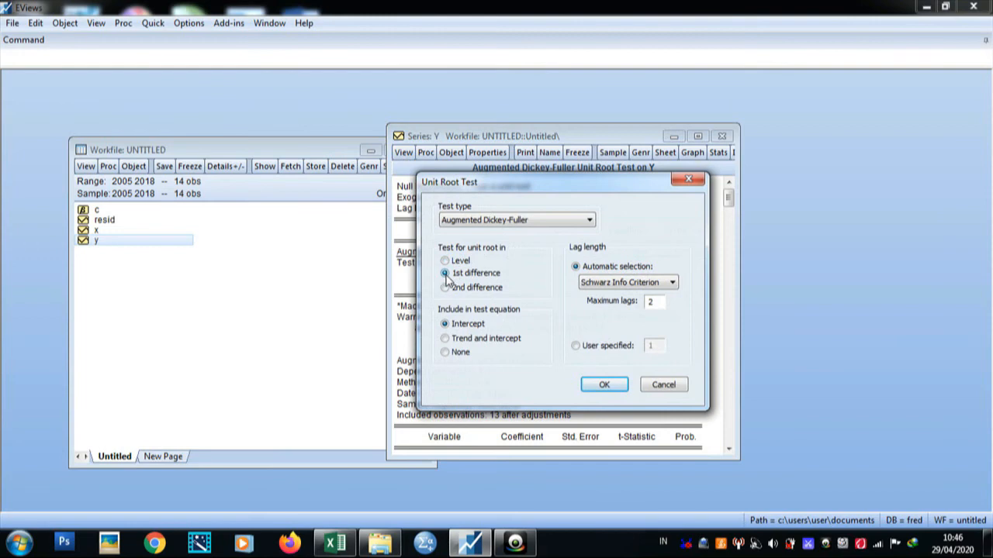
left_click(605, 387)
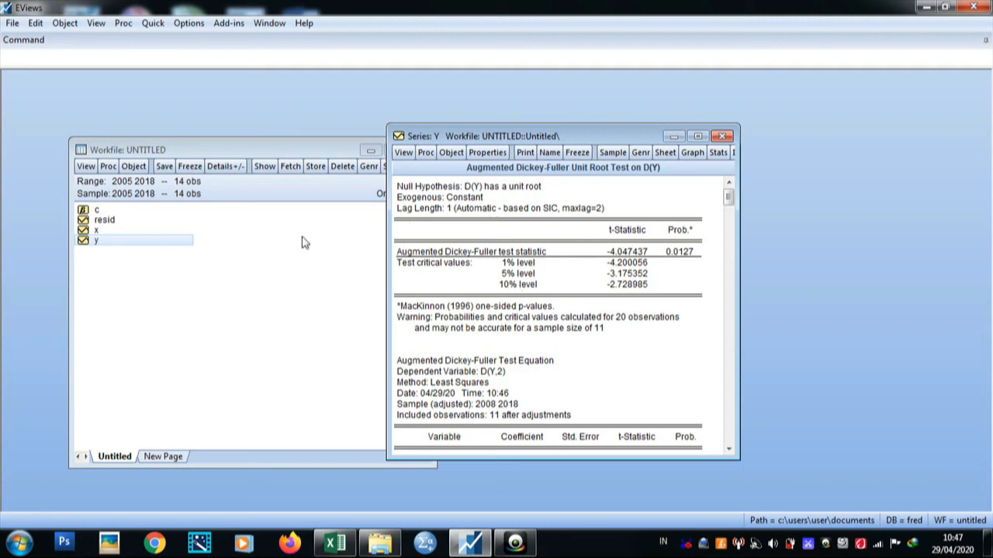
left_click(722, 137)
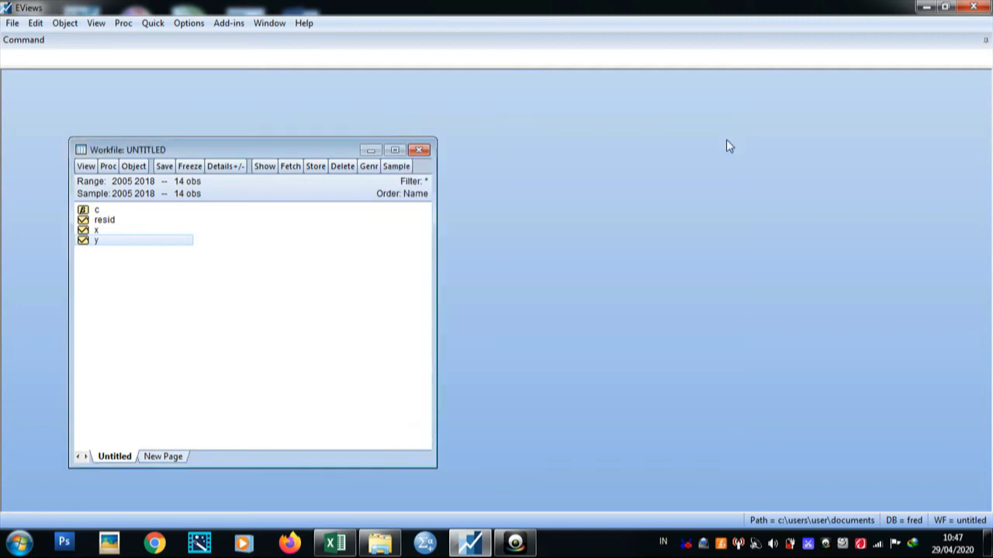
Step: Open Y and X together as a group and shift the group window clear of the workfile's object list
left_click(94, 231, "ctrl")
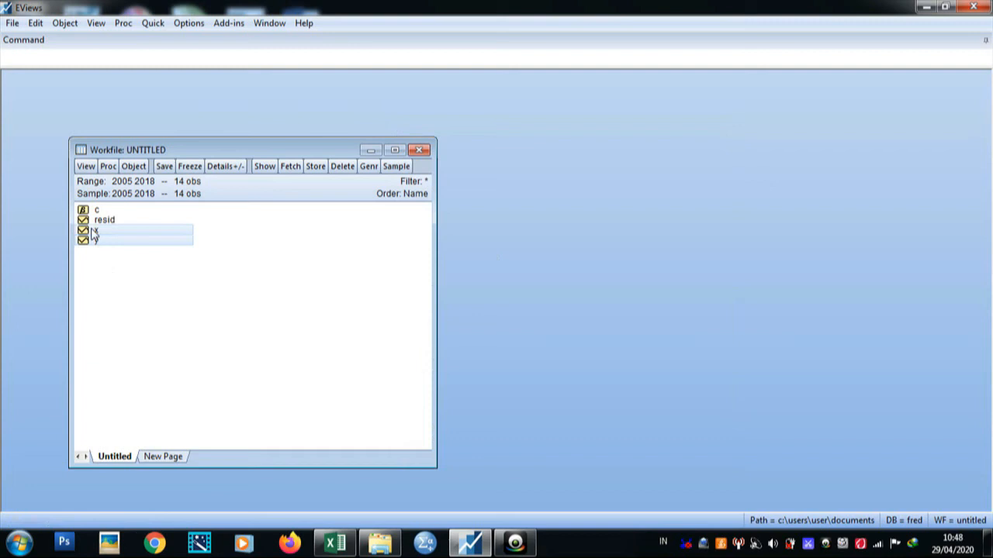
right_click(94, 234)
mouse_move(153, 239)
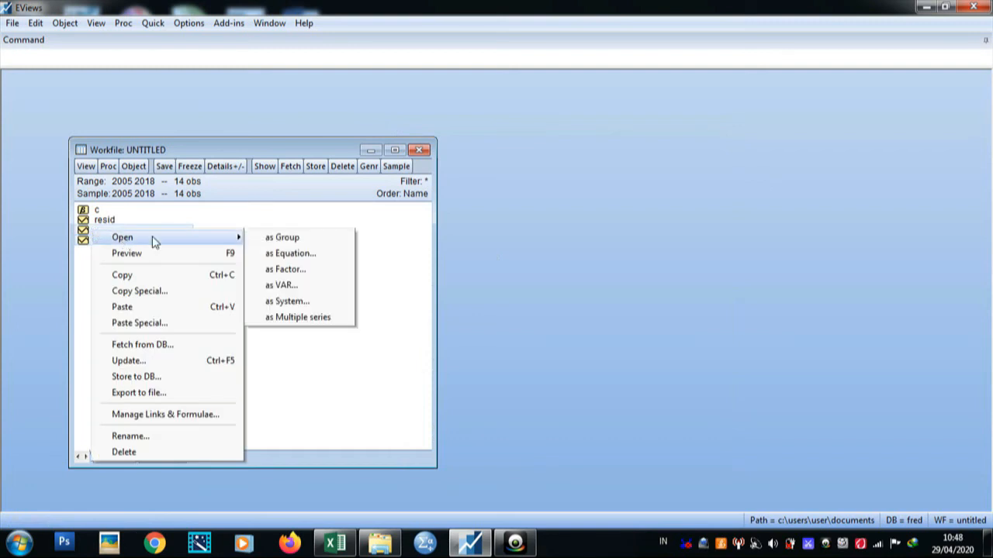
left_click(259, 241)
left_click_drag(201, 238, 274, 161)
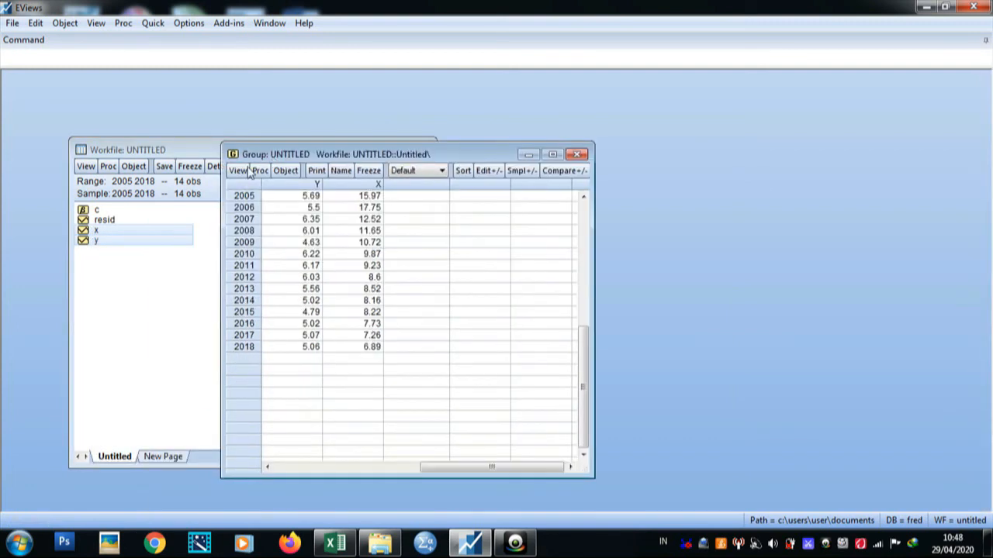
Step: Run a group unit root test on Y and X using Individual root - Fisher - ADF at level with individual intercept
left_click(237, 170)
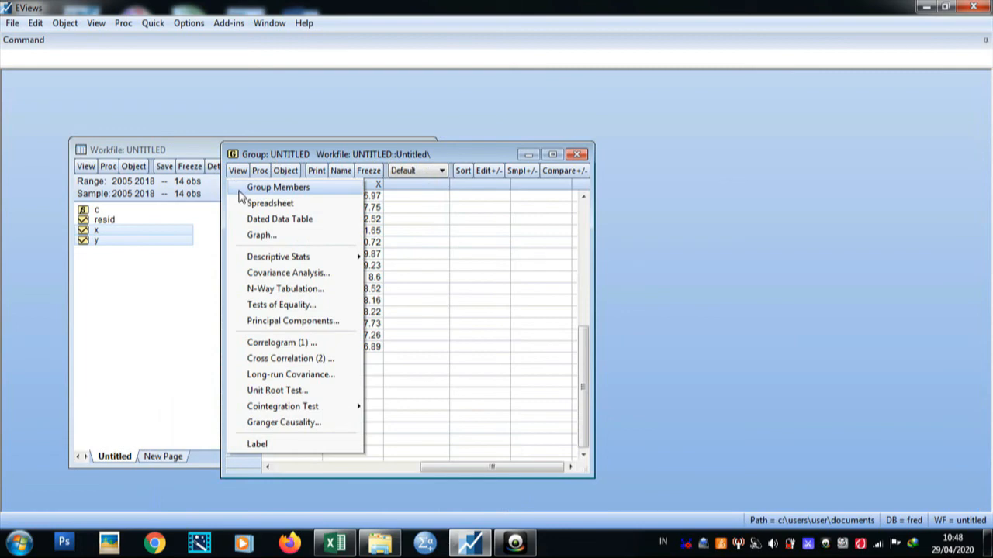
left_click(287, 392)
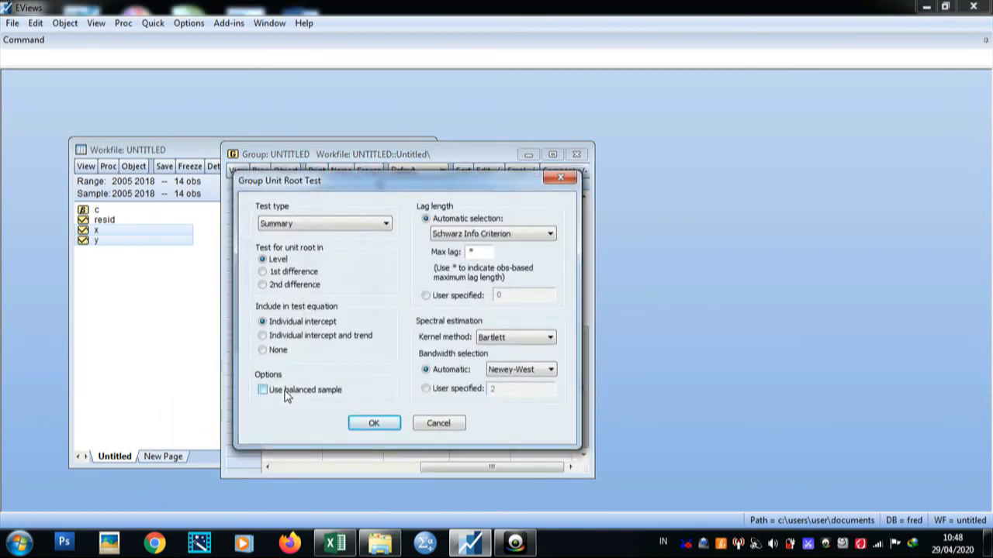
left_click(280, 223)
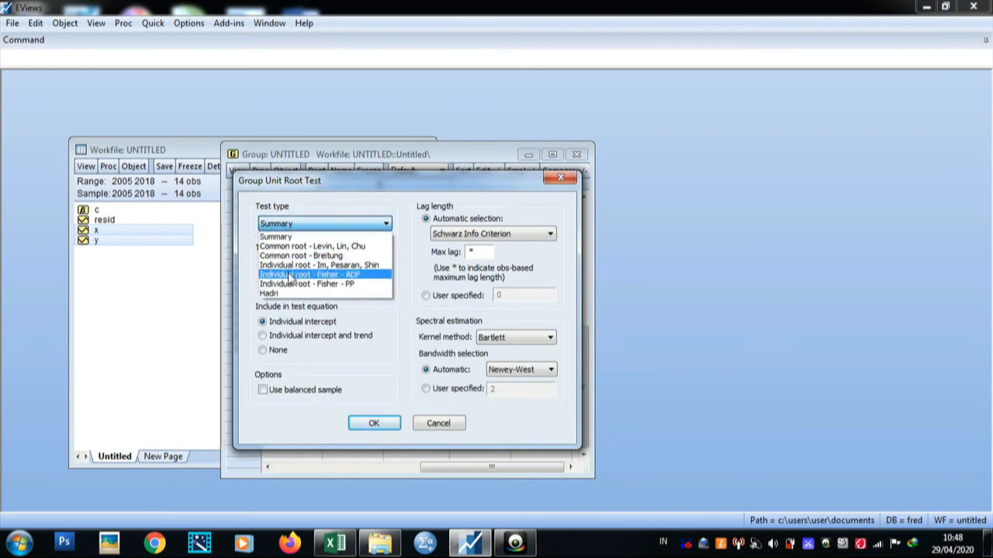
left_click(346, 281)
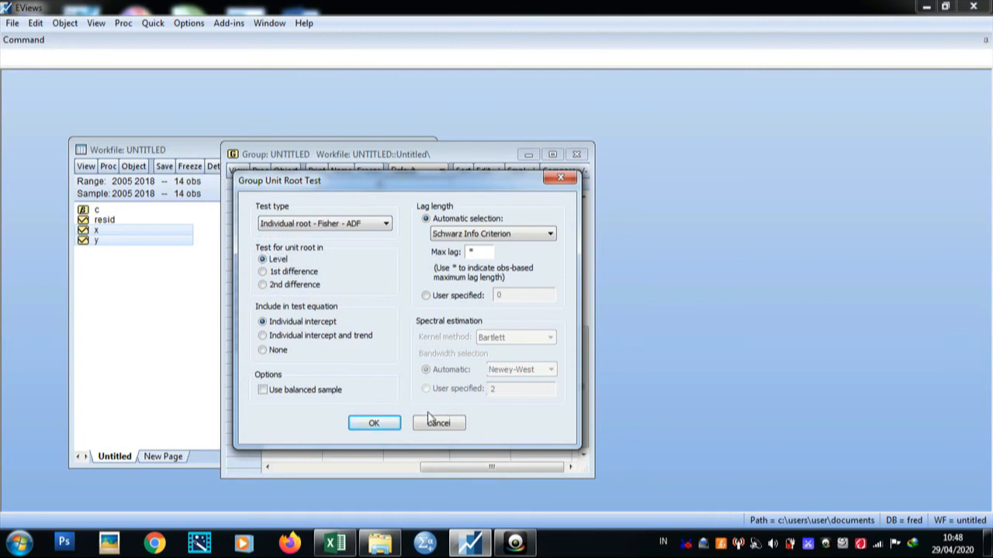
left_click(374, 423)
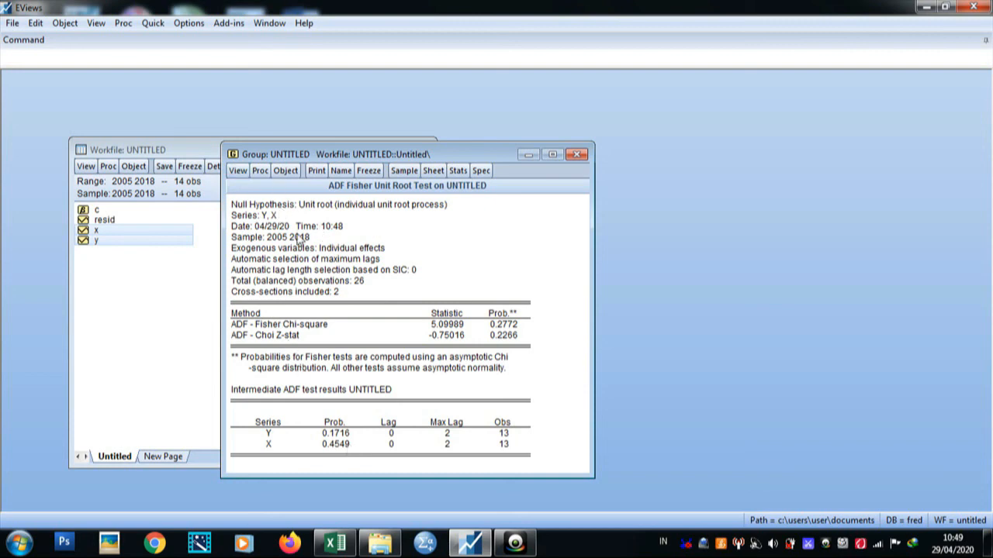
Step: Rerun the Individual root - Fisher - ADF group unit root test at 1st difference with individual intercept
left_click(238, 172)
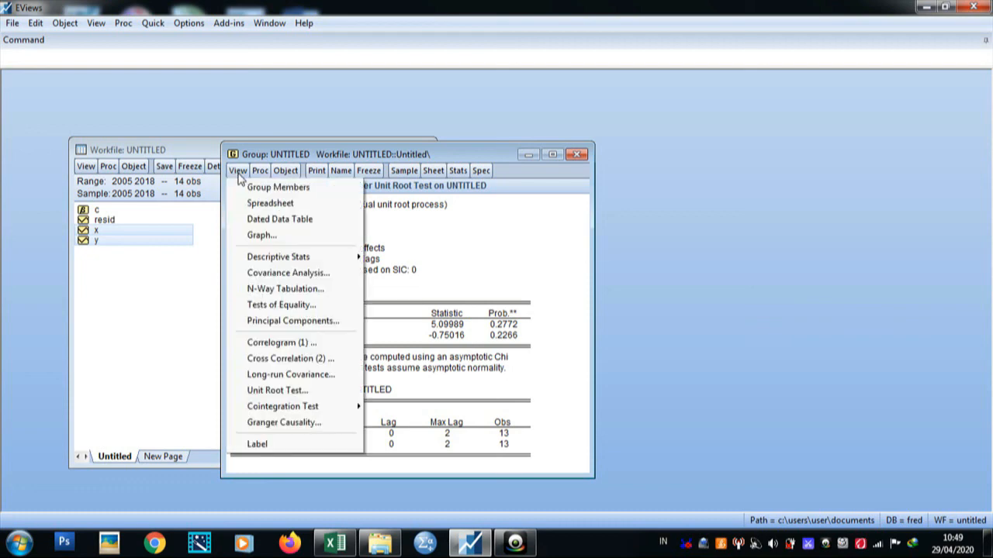
left_click(267, 391)
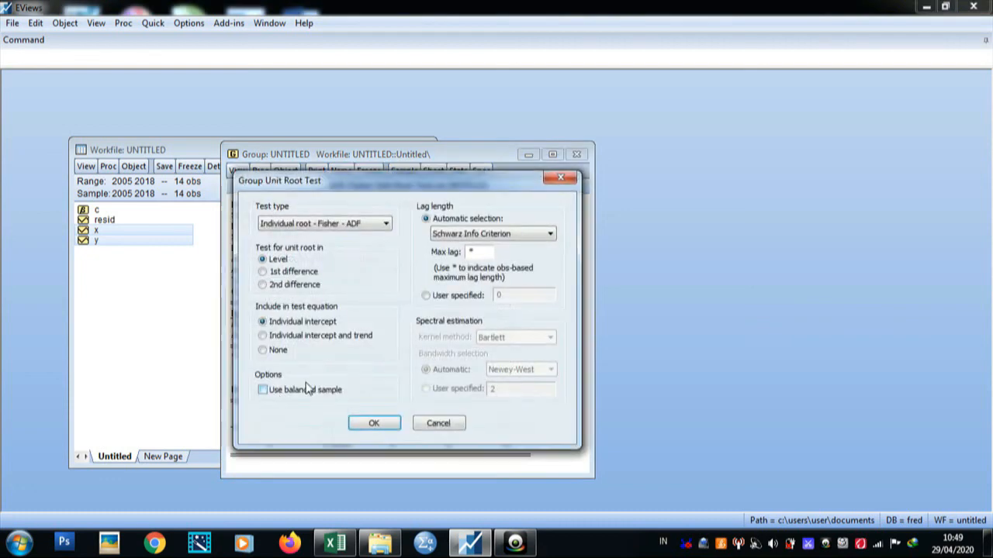
left_click(263, 272)
left_click(374, 423)
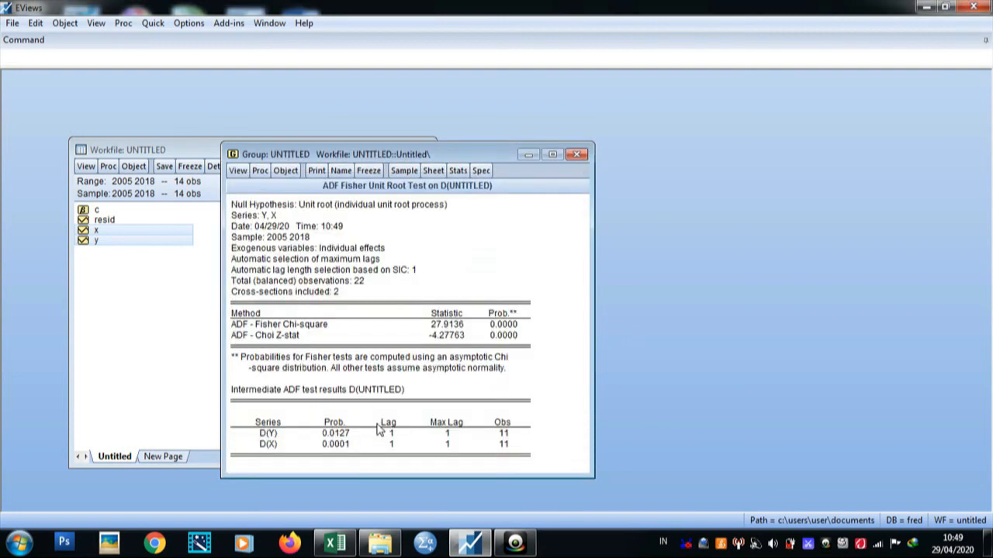